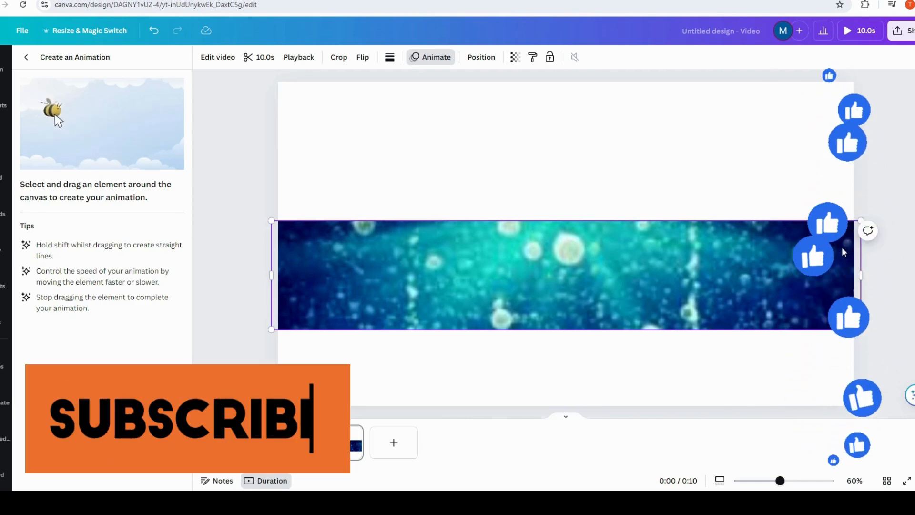
Step: Animate the bubble video along a straight path off the page's left edge with Steady movement at the slowest speed, and preview it
mouse_move(842, 247)
mouse_down()
mouse_move(670, 258)
mouse_move(246, 256)
mouse_up()
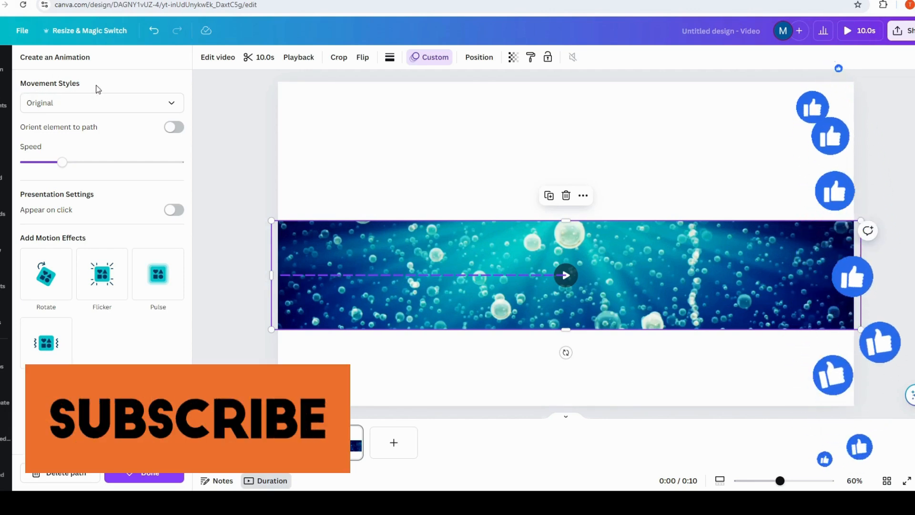
click(172, 103)
click(73, 171)
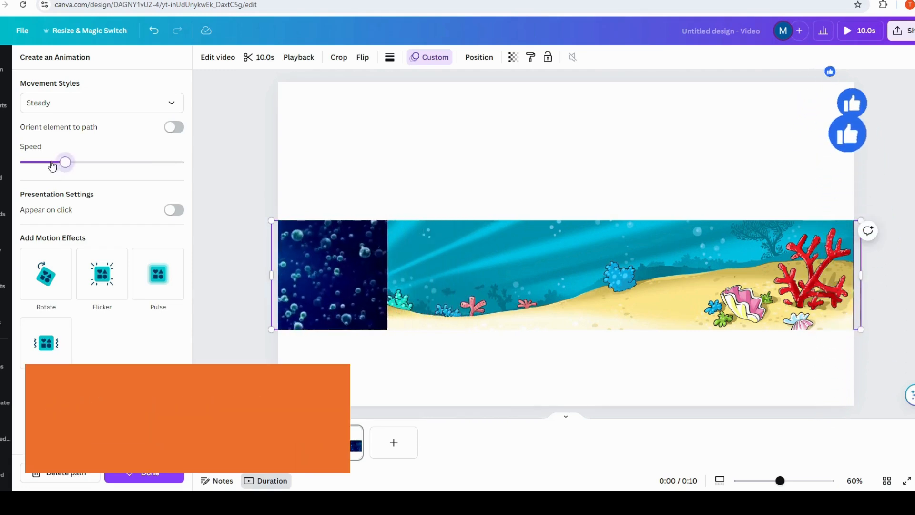
drag(63, 163, 23, 163)
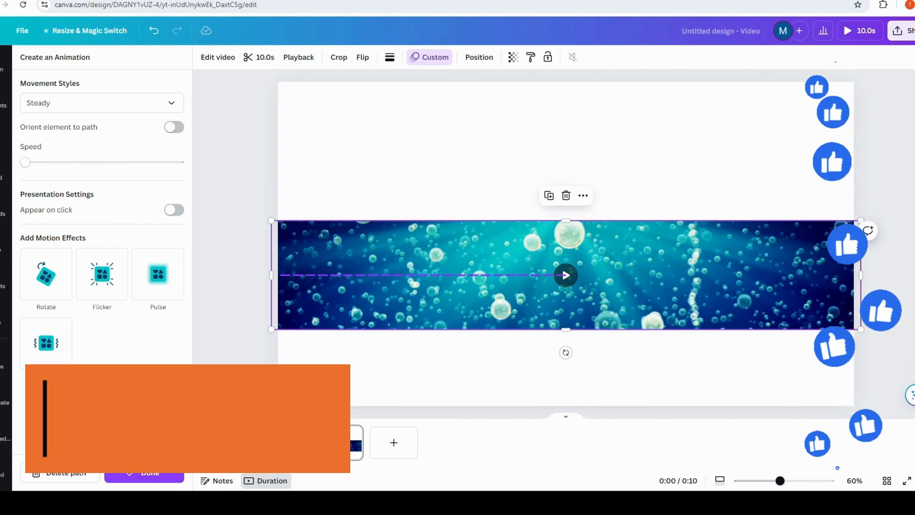
click(143, 474)
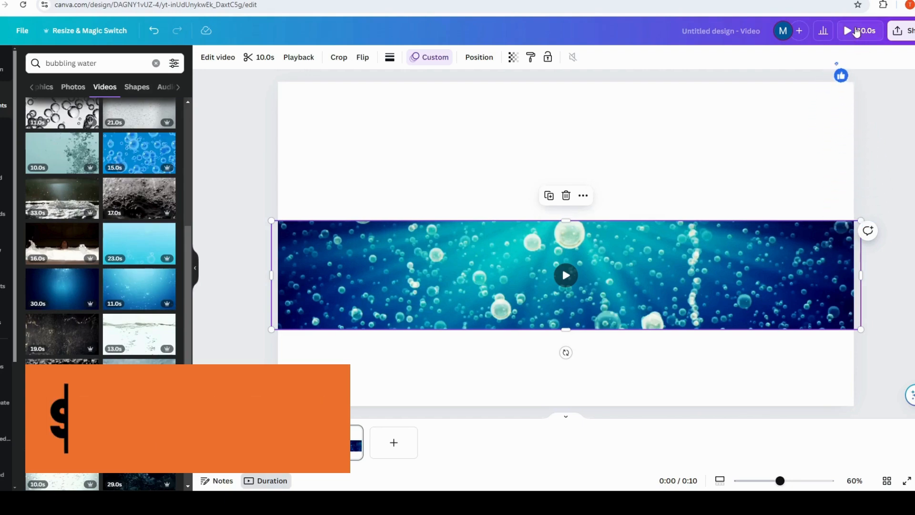
click(844, 33)
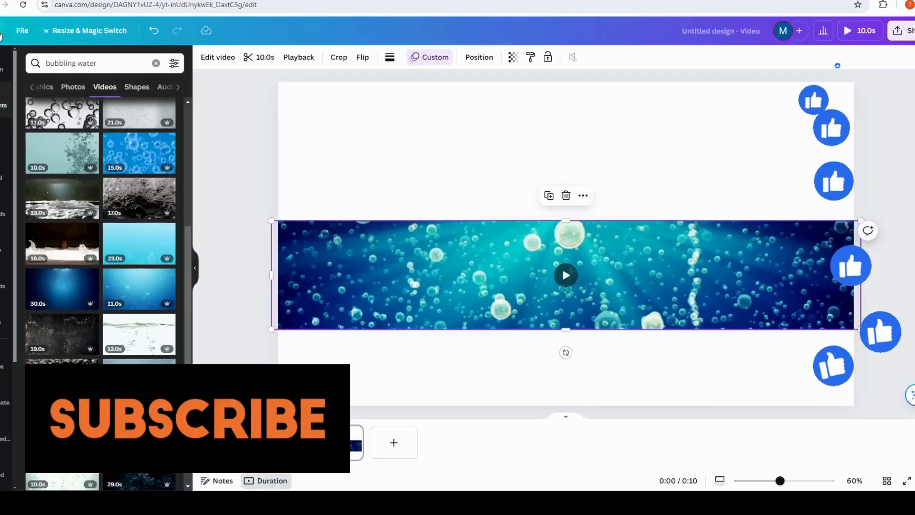
click(1, 33)
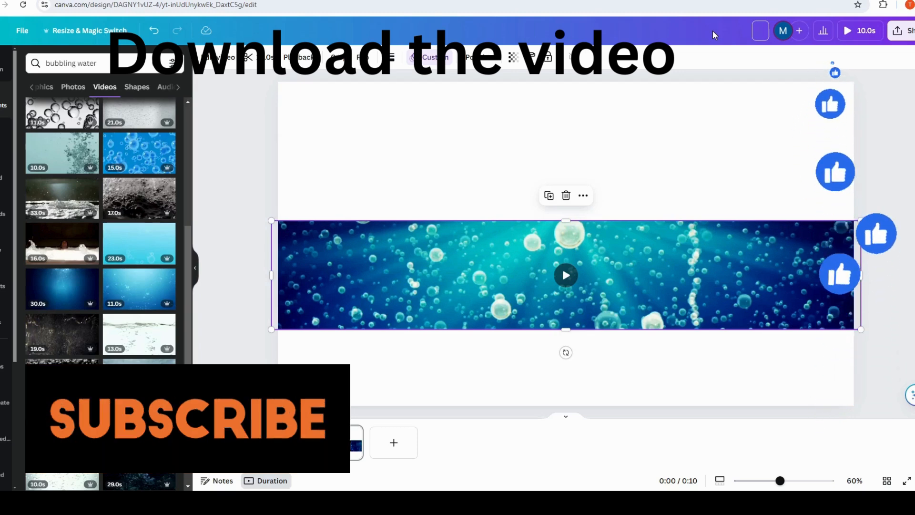
Step: Name the design "progress bar" and download it as an MP4 video at 1080p (HD)
text(progress bar)
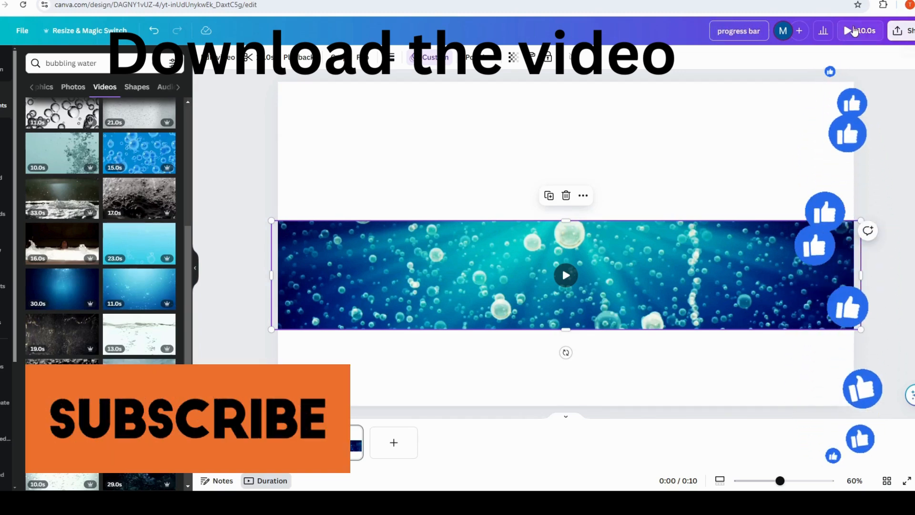
click(902, 31)
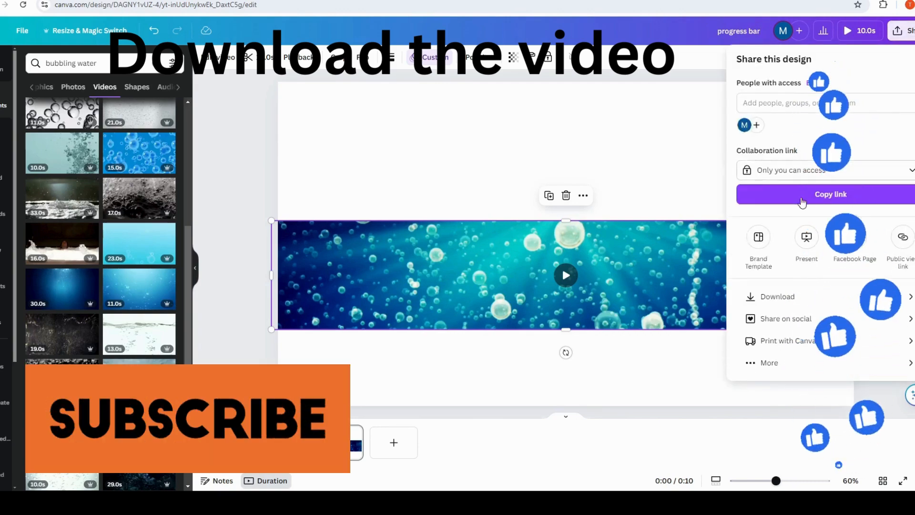
click(777, 296)
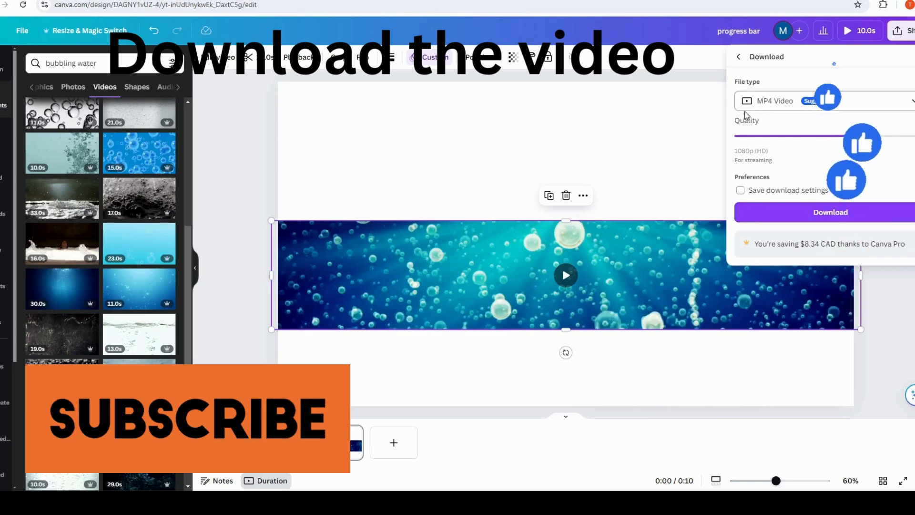
click(836, 214)
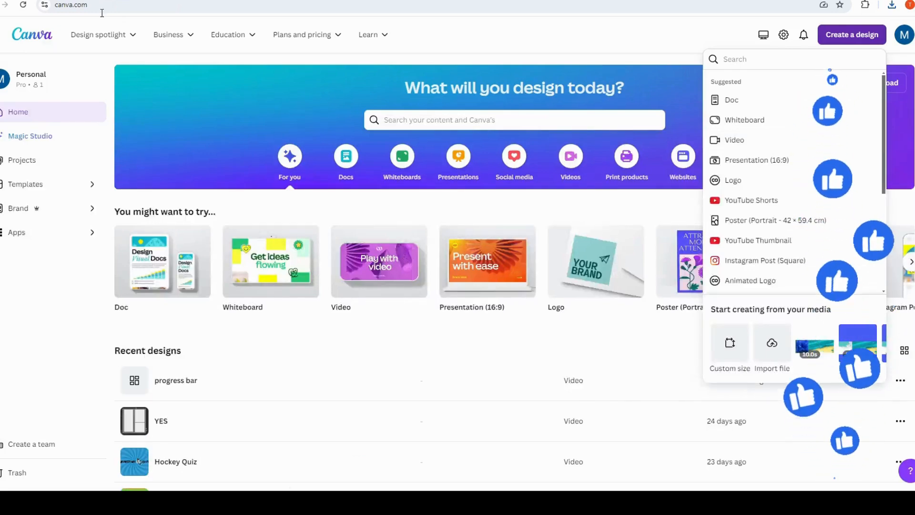
Step: Create a new Video design and add the downloaded progress bar video to its page
click(737, 142)
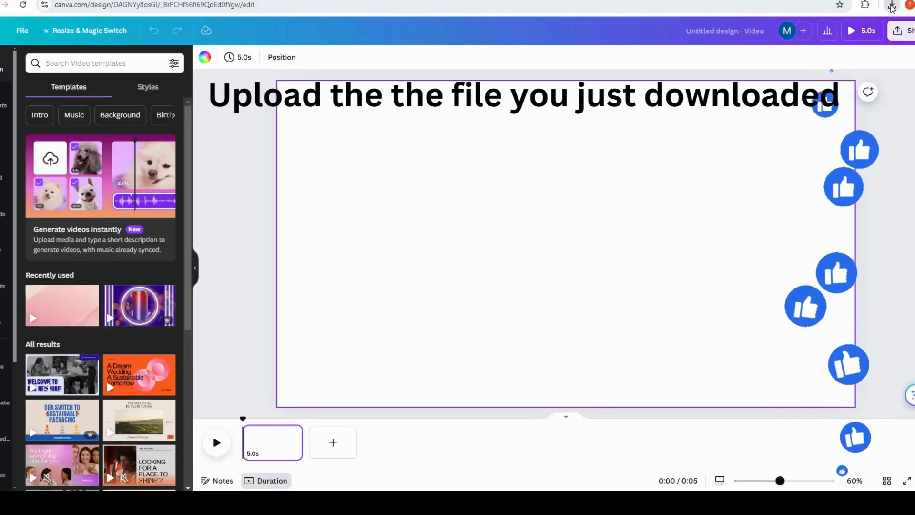
drag(802, 53, 214, 136)
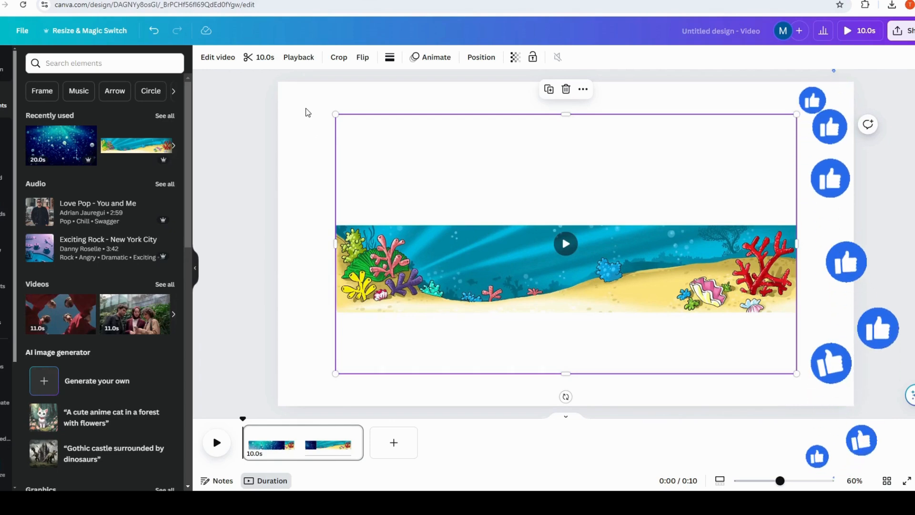
Step: Set the page background to the dark blue default solid color
click(306, 111)
click(205, 57)
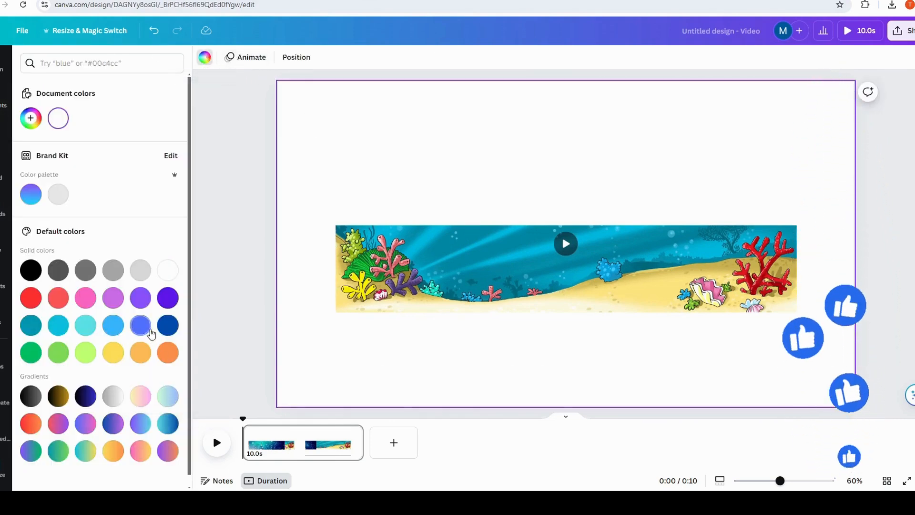
click(168, 326)
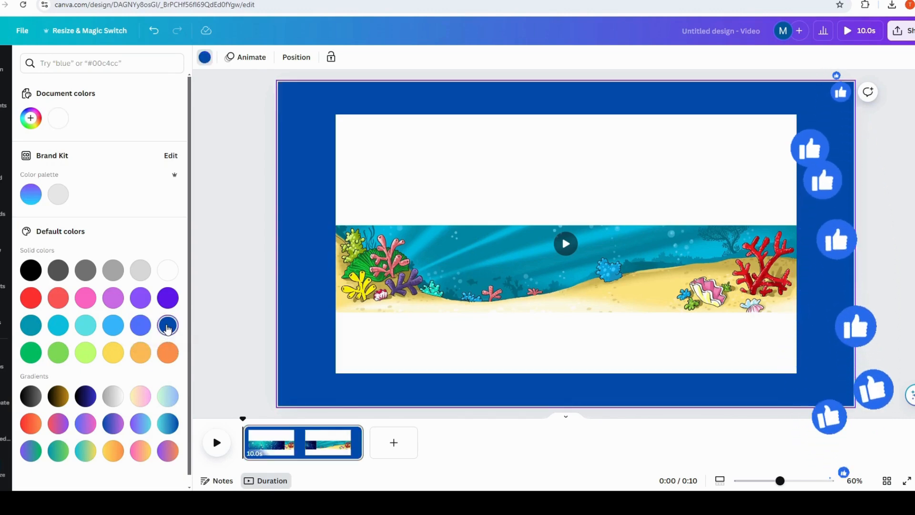
Step: Crop the white areas above and below the seabed strip in the placed video
click(549, 123)
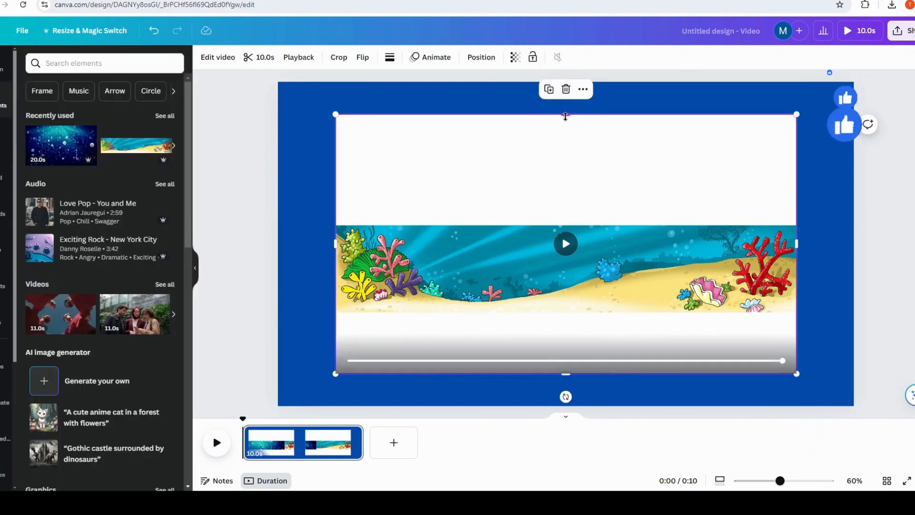
drag(565, 118, 572, 224)
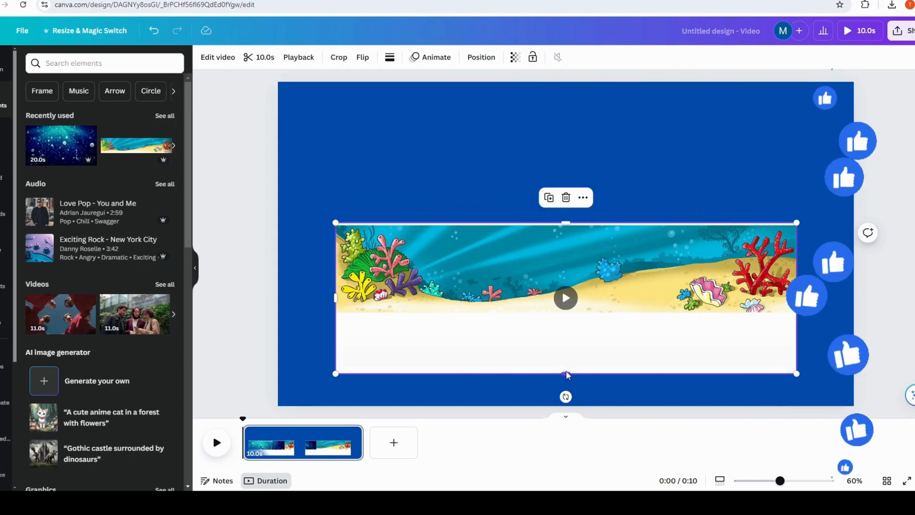
drag(566, 373, 572, 316)
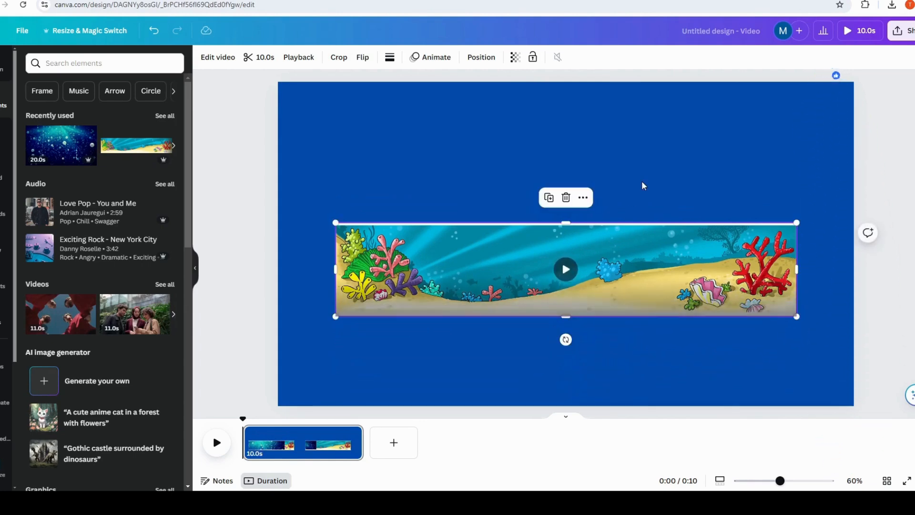
click(656, 163)
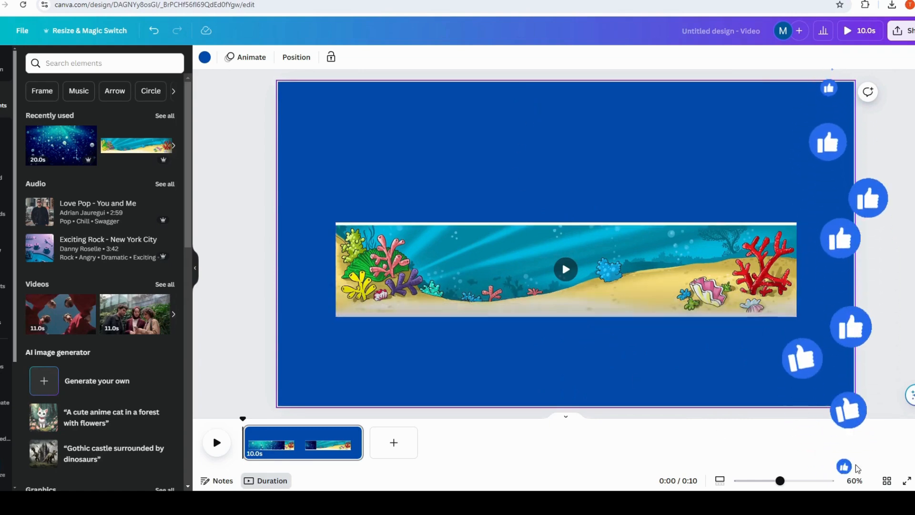
Step: Trim the thin white line remaining along the top edge of the seabed video
scroll(646, 367, up, 3)
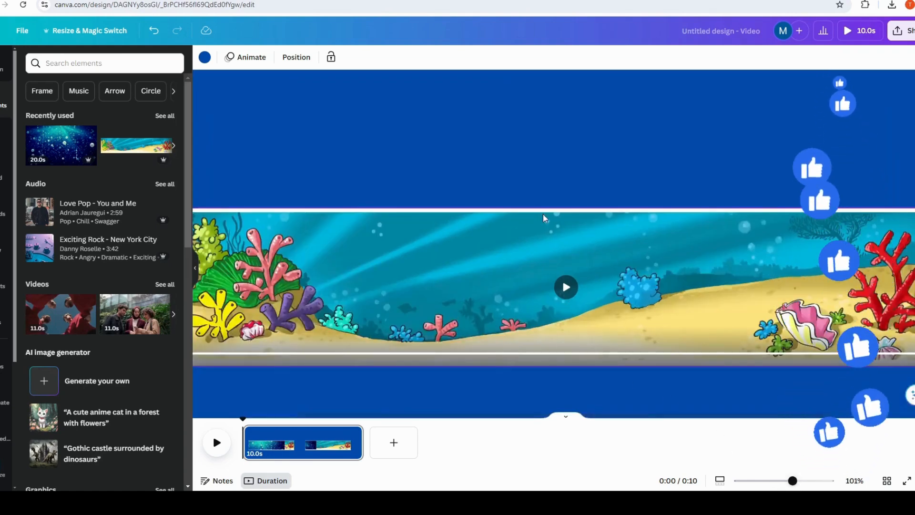
click(558, 209)
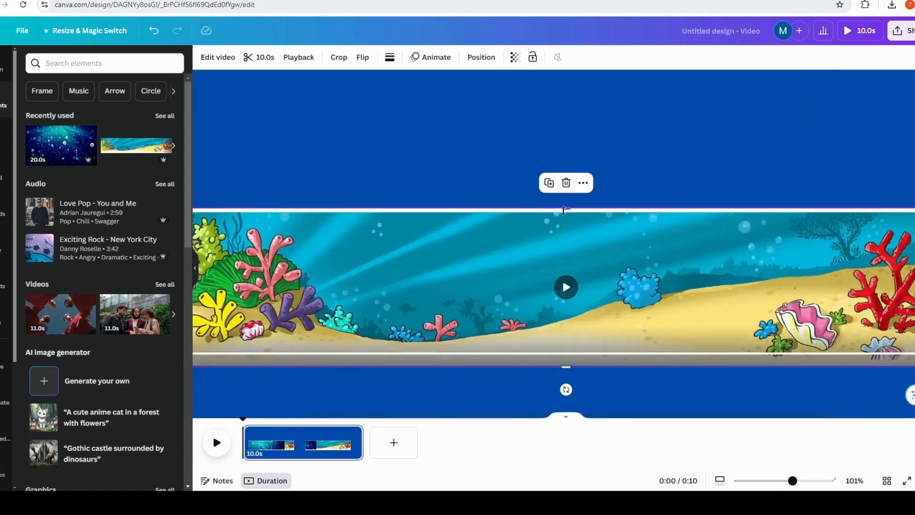
drag(563, 210, 565, 215)
click(627, 411)
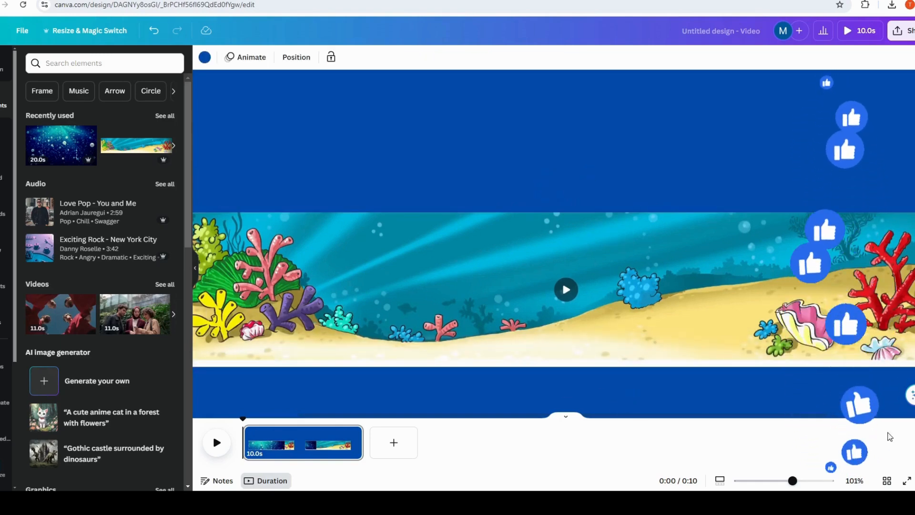
click(771, 481)
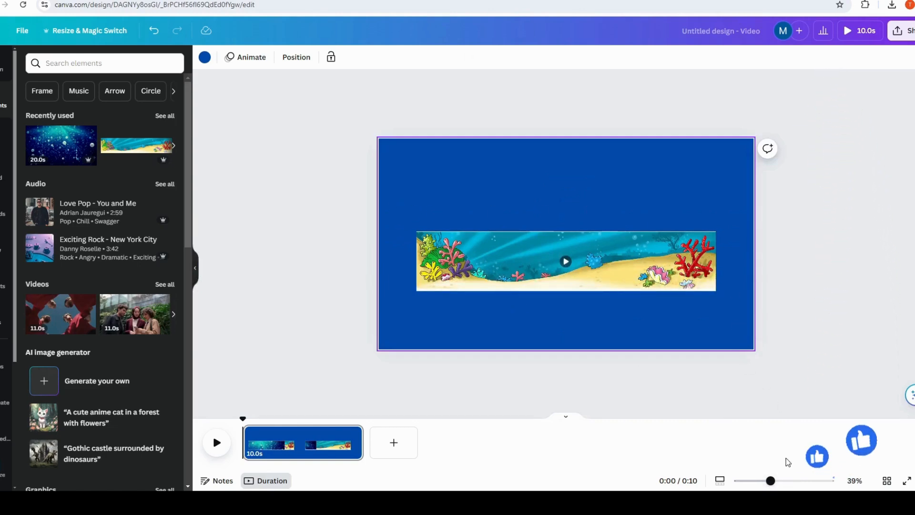
click(785, 480)
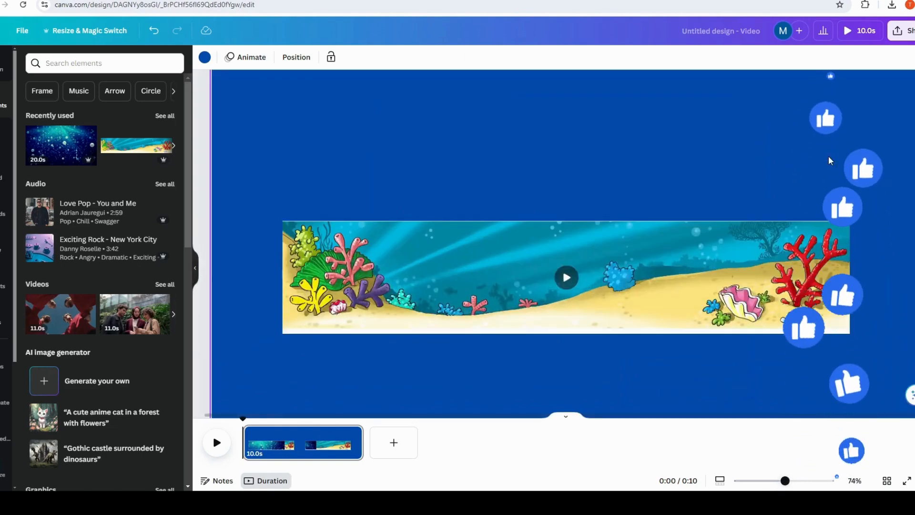
Step: Shrink the seabed video to a small bar in the lower part of the page and extend its top edge slightly upward
click(774, 248)
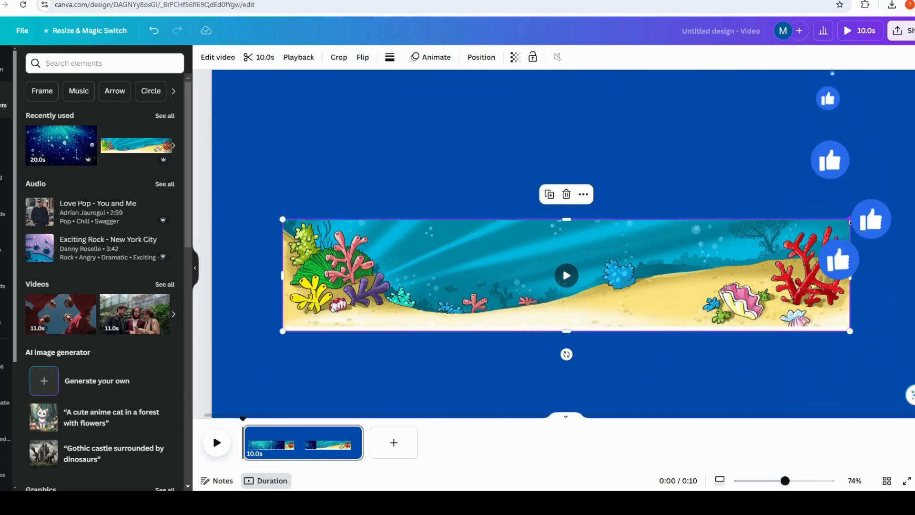
drag(852, 219, 727, 333)
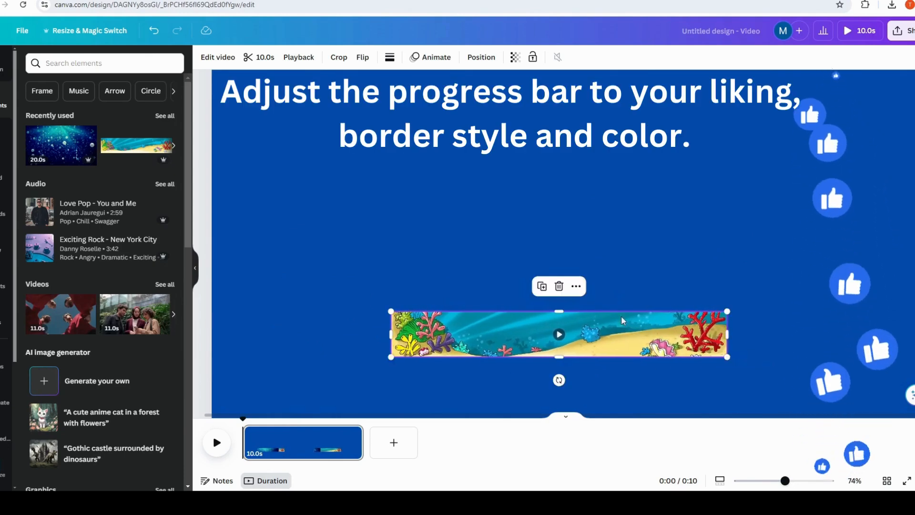
drag(557, 316, 566, 301)
click(800, 271)
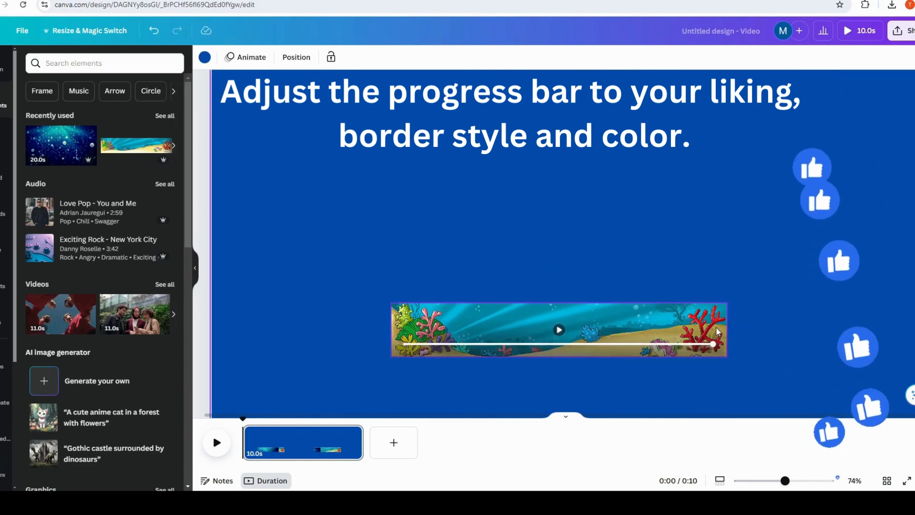
Step: Preview the design to watch the resized progress bar play, and return to the editor
click(717, 331)
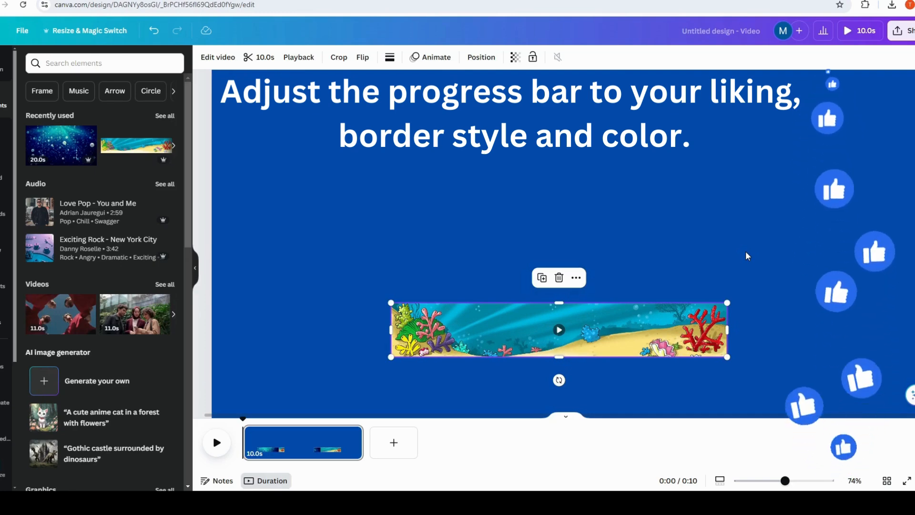
click(848, 32)
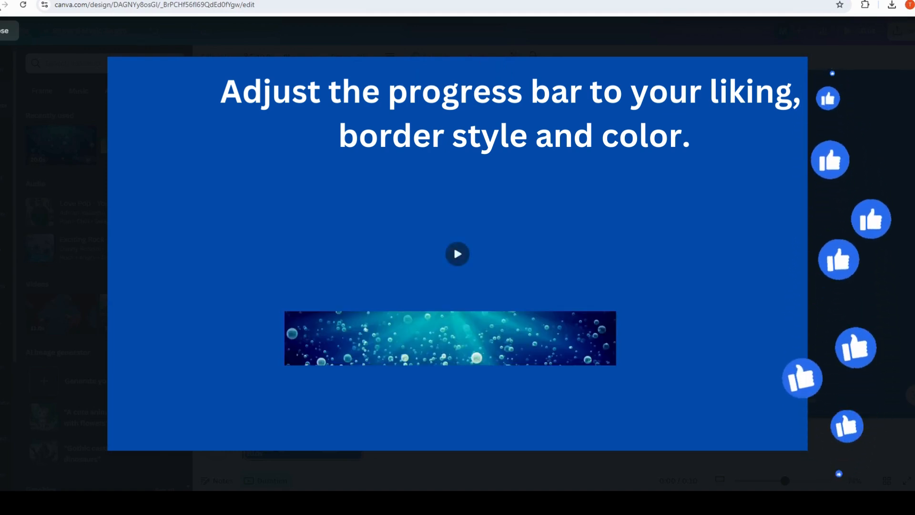
key(Escape)
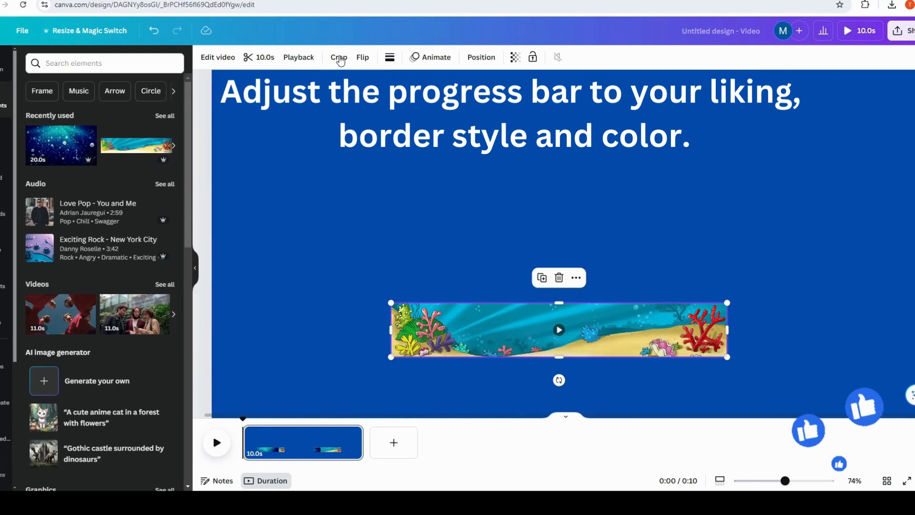
Step: Give the progress bar video a corner rounding of 80 and a solid border with weight 13
click(362, 58)
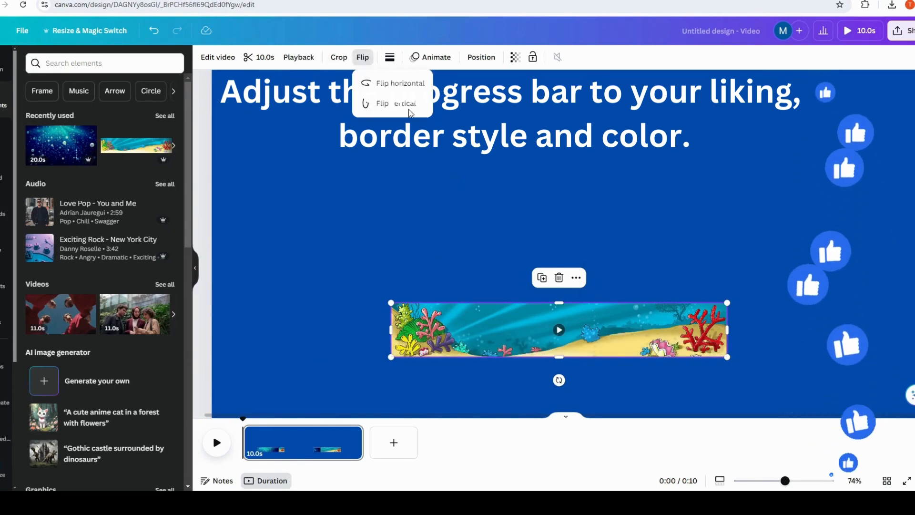
click(390, 57)
click(390, 57)
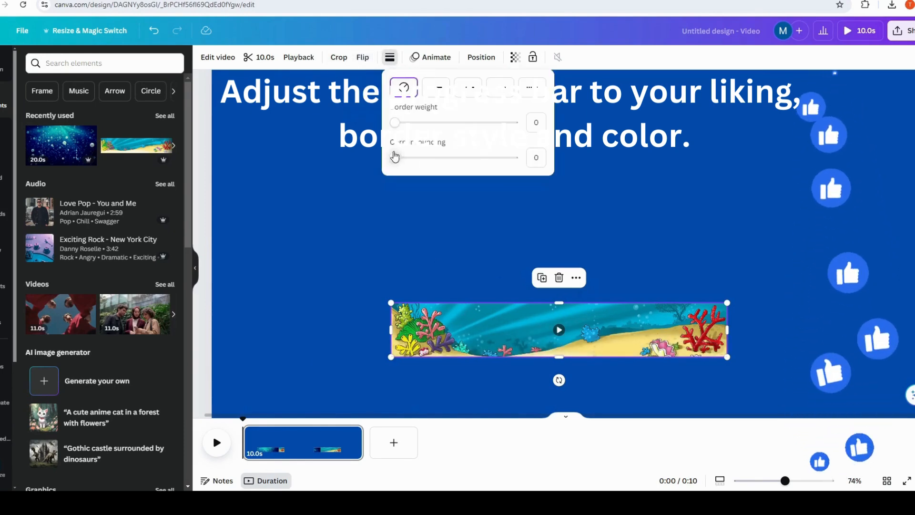
click(395, 157)
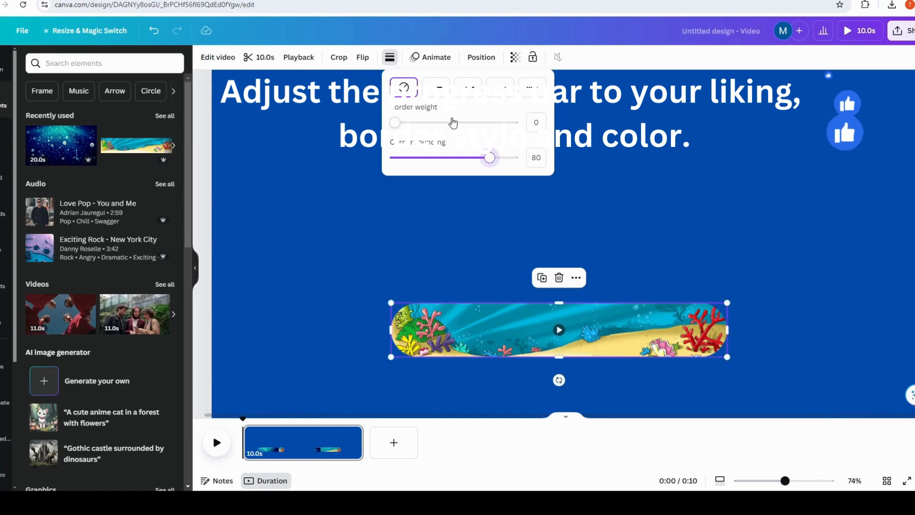
drag(396, 124, 428, 124)
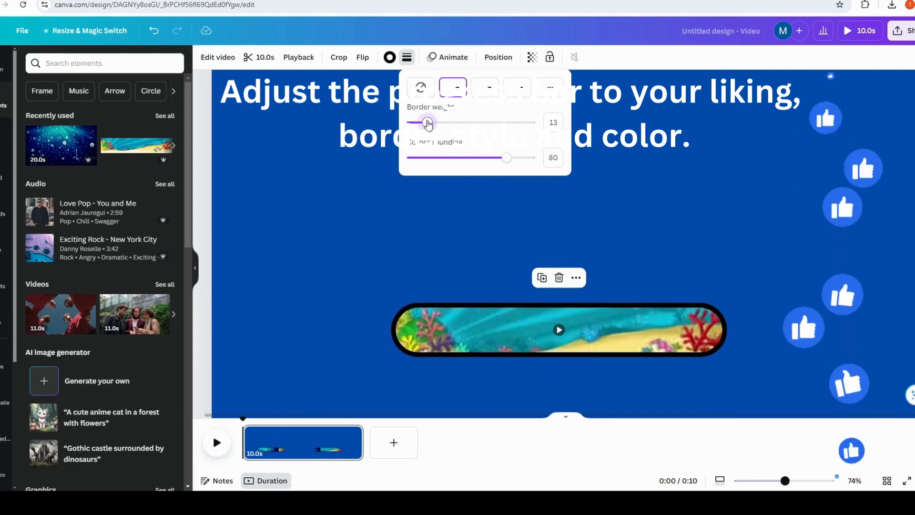
click(703, 163)
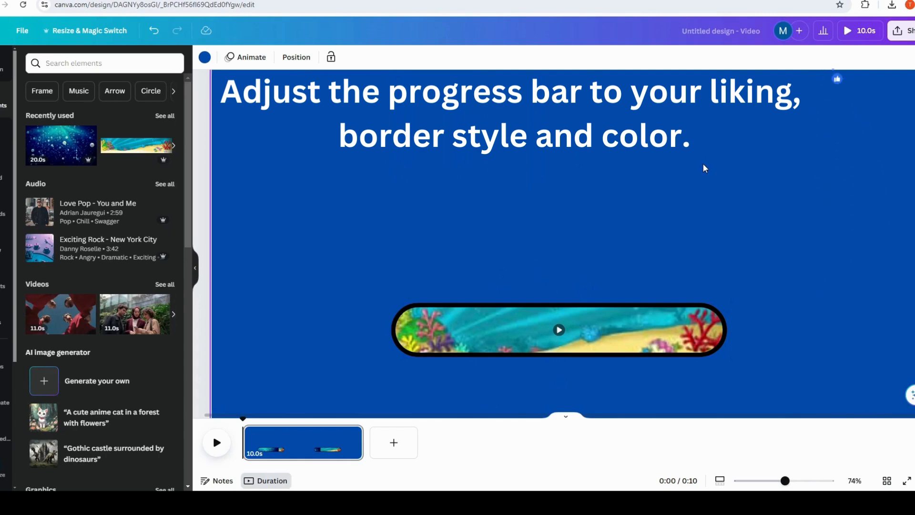
Step: Change the progress bar video's border colour to white and preview the design
click(560, 313)
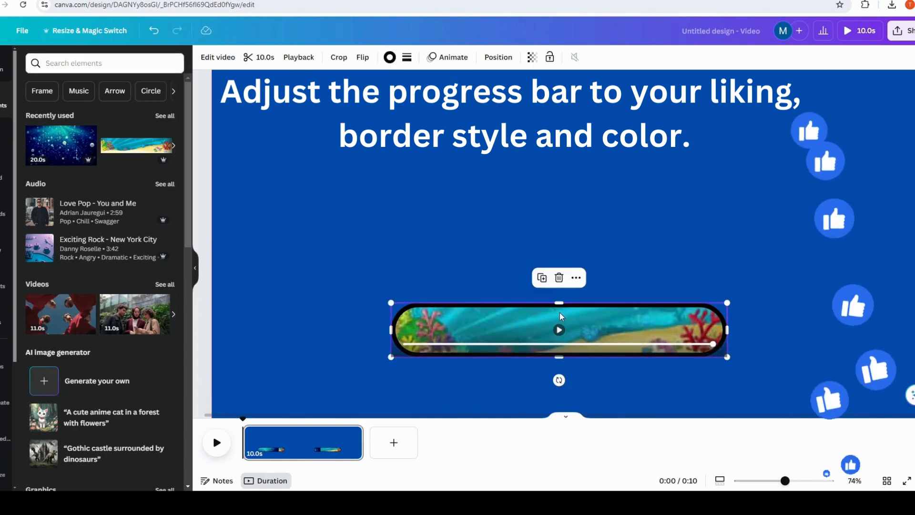
click(389, 58)
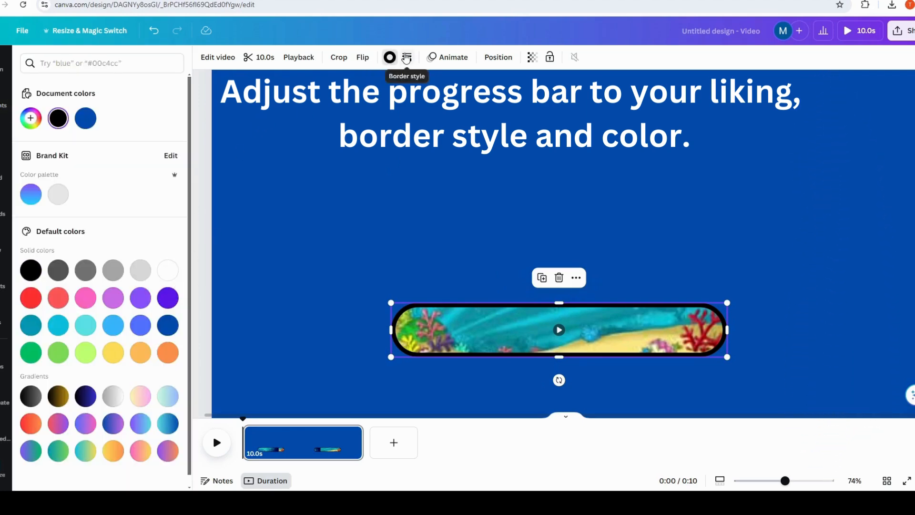
click(168, 271)
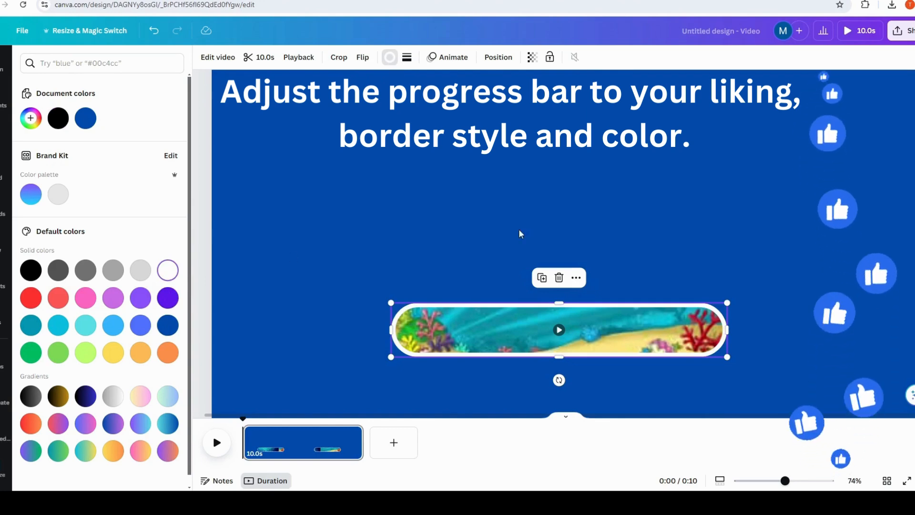
click(568, 201)
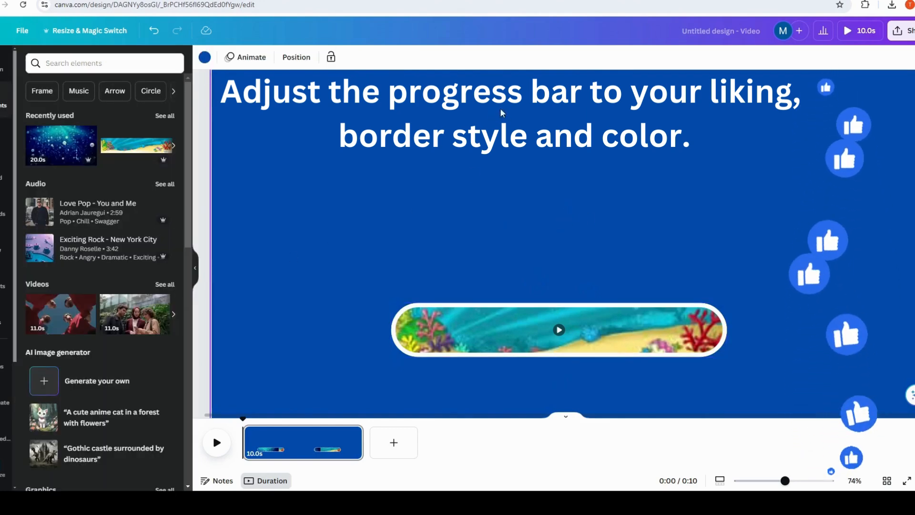
click(847, 30)
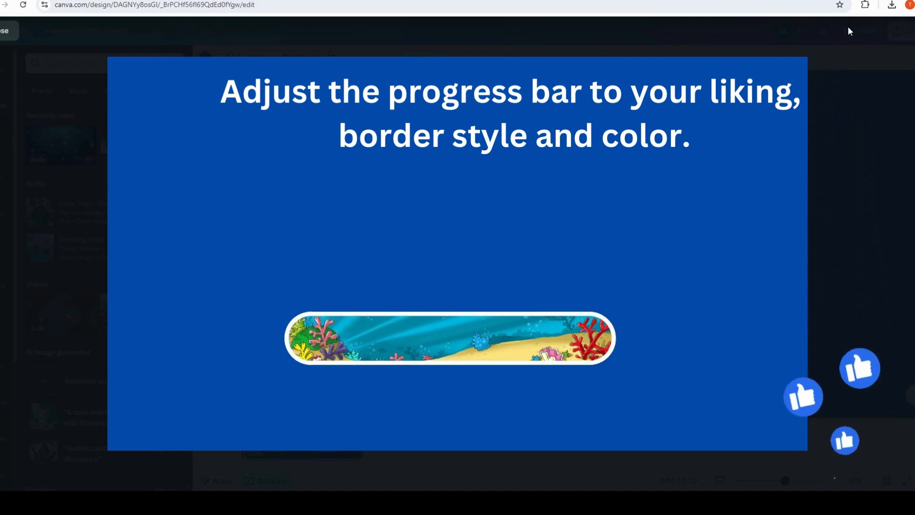
click(4, 31)
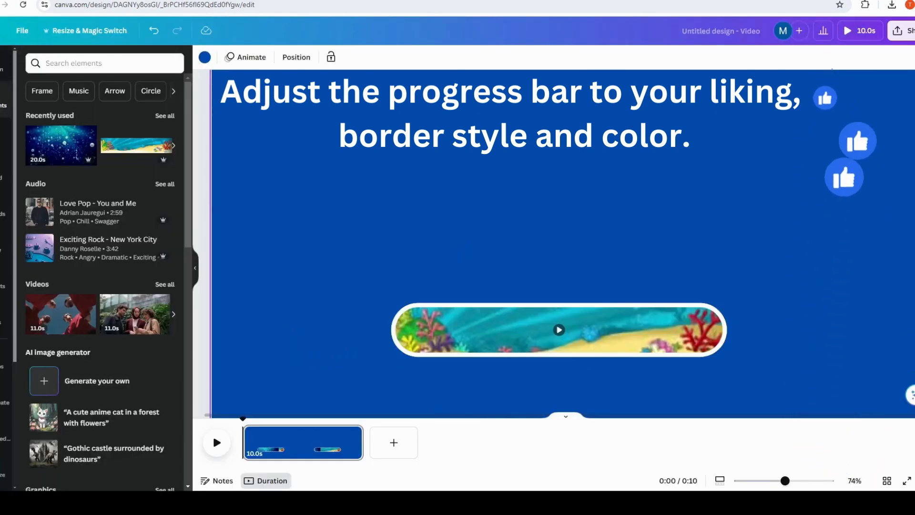
Step: Search the elements for "jetski" graphics and add the cartoon man riding a blue jet ski to the page
click(78, 64)
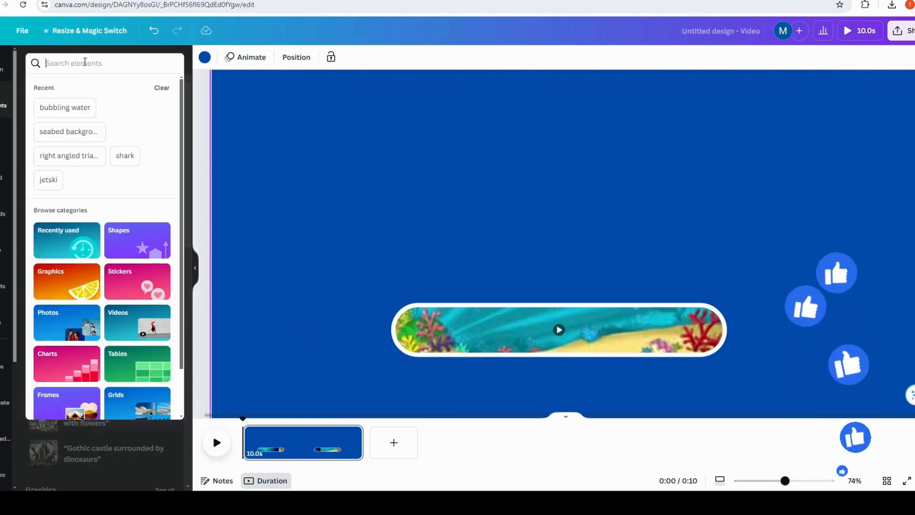
text(jetski)
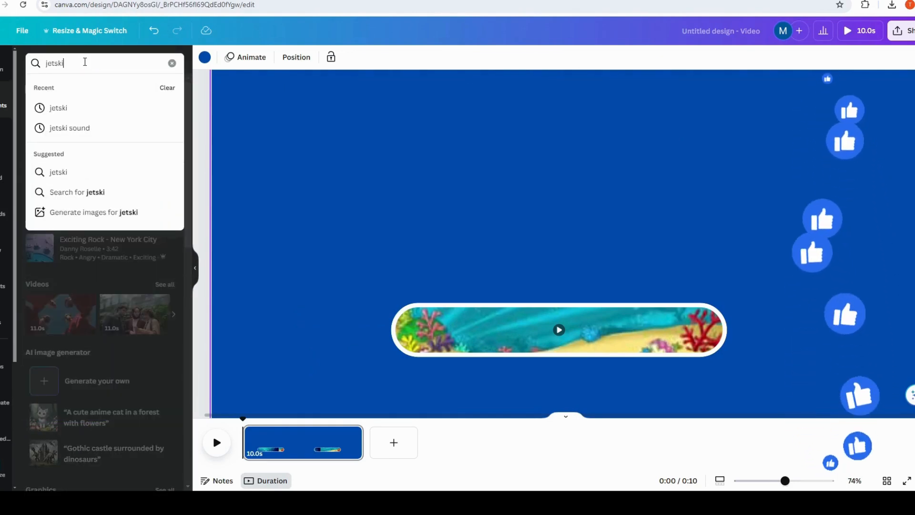
key(Return)
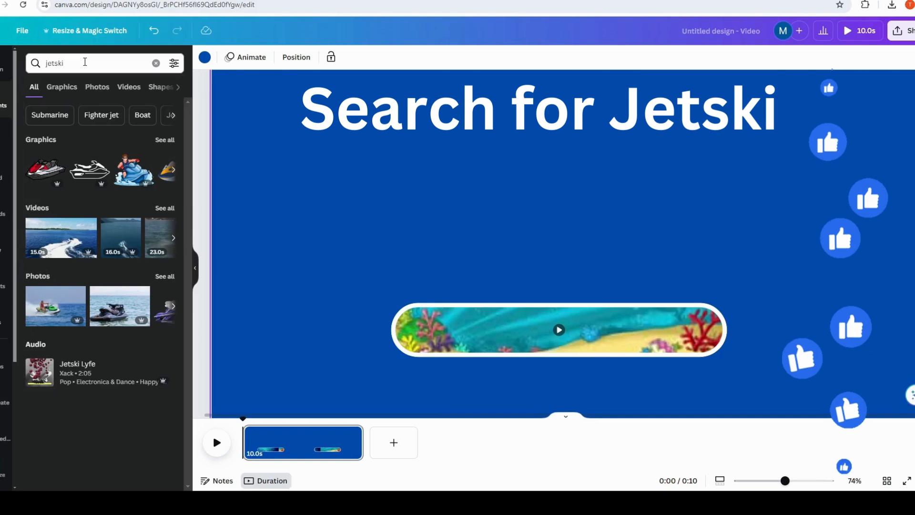
click(58, 89)
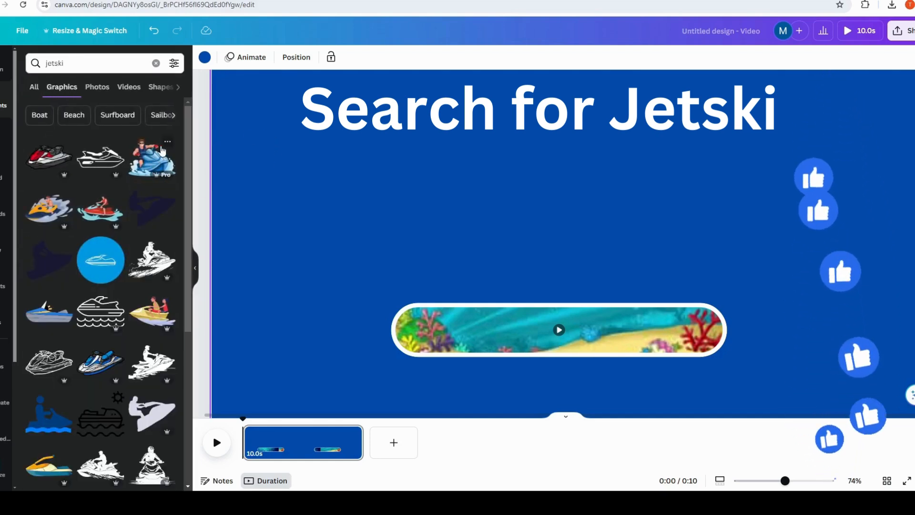
click(168, 142)
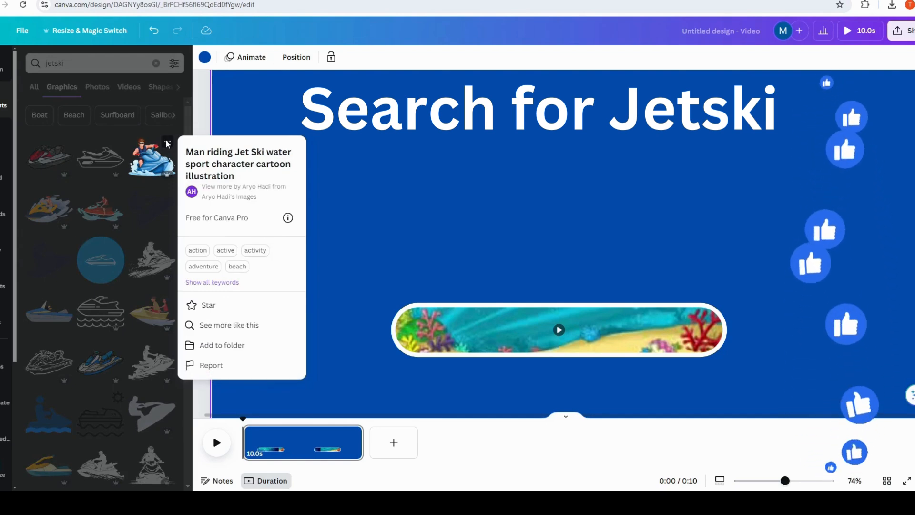
click(343, 128)
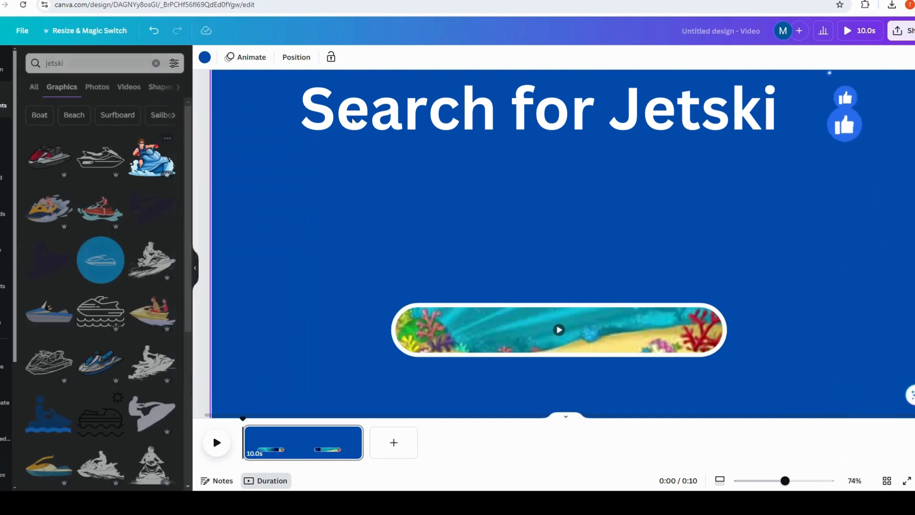
click(155, 161)
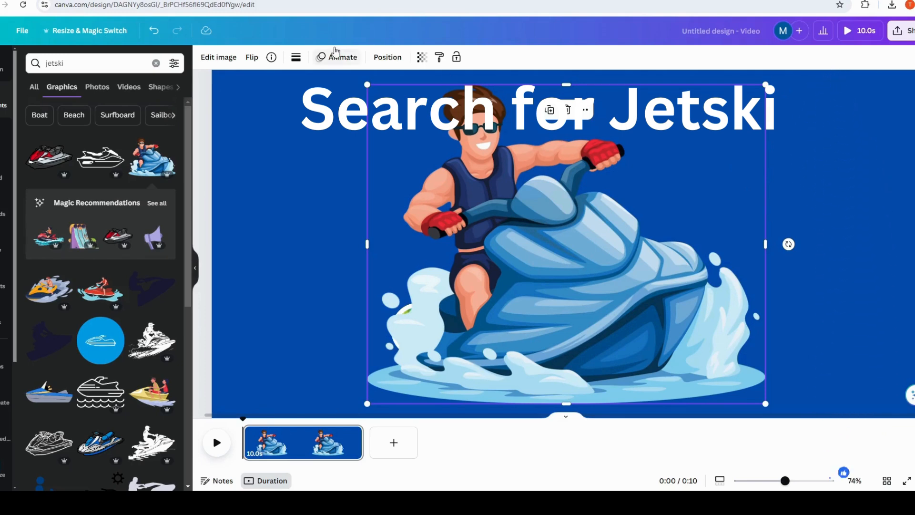
Step: Flip the jet ski graphic horizontally so the rider faces left
click(252, 59)
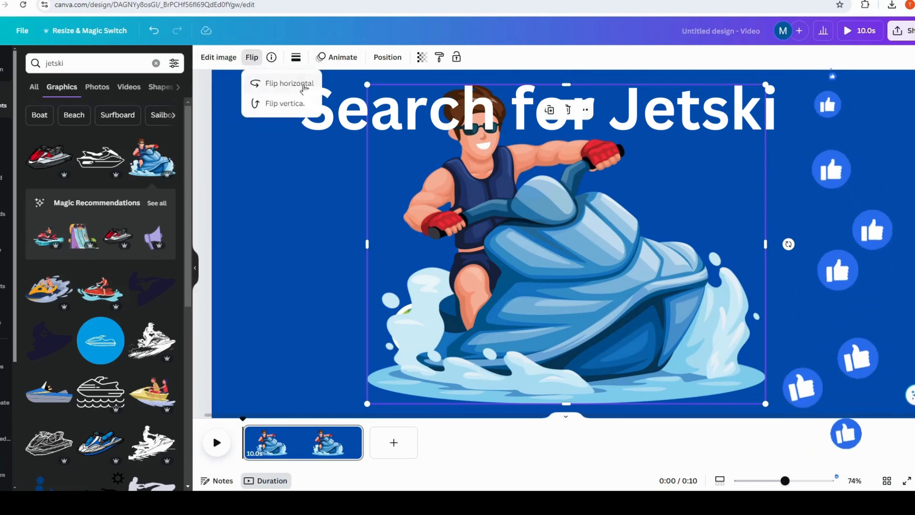
click(293, 85)
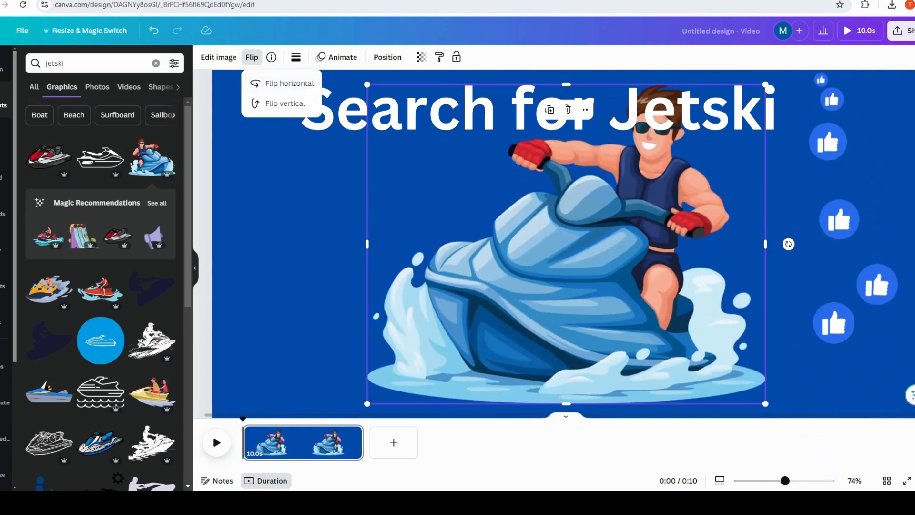
click(752, 114)
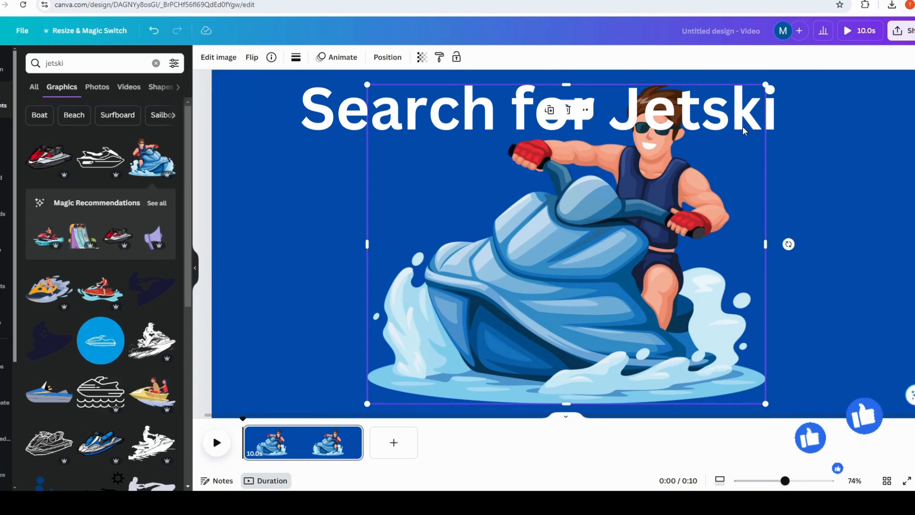
Step: Shrink the jet ski graphic to slightly taller than the progress bar and place it over the bar's right end
drag(767, 87, 466, 324)
drag(408, 390, 734, 339)
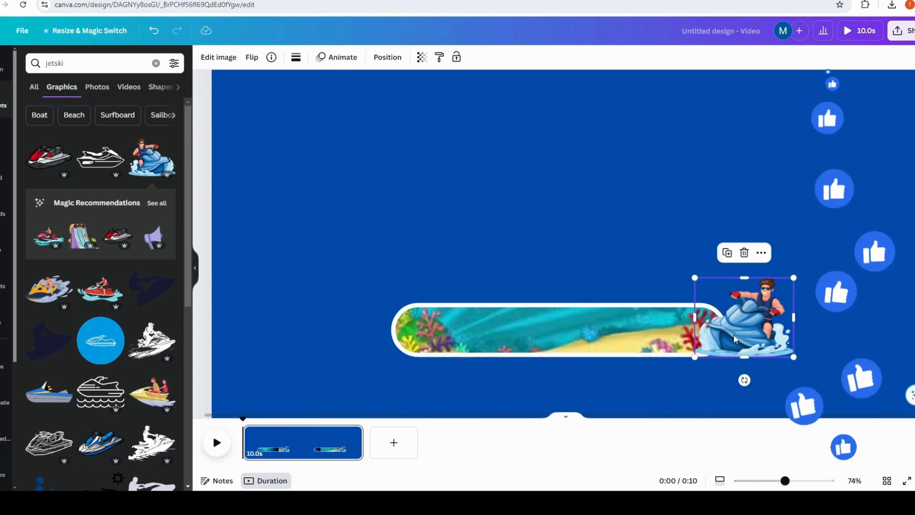
click(835, 199)
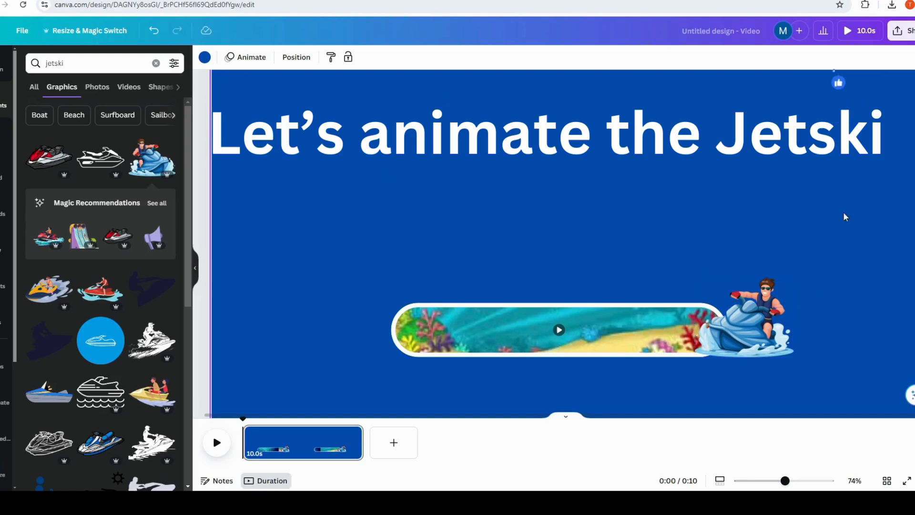
Step: Create a custom animation for the jet ski along a straight path leftward across the progress bar, ending just beyond its left end
click(752, 305)
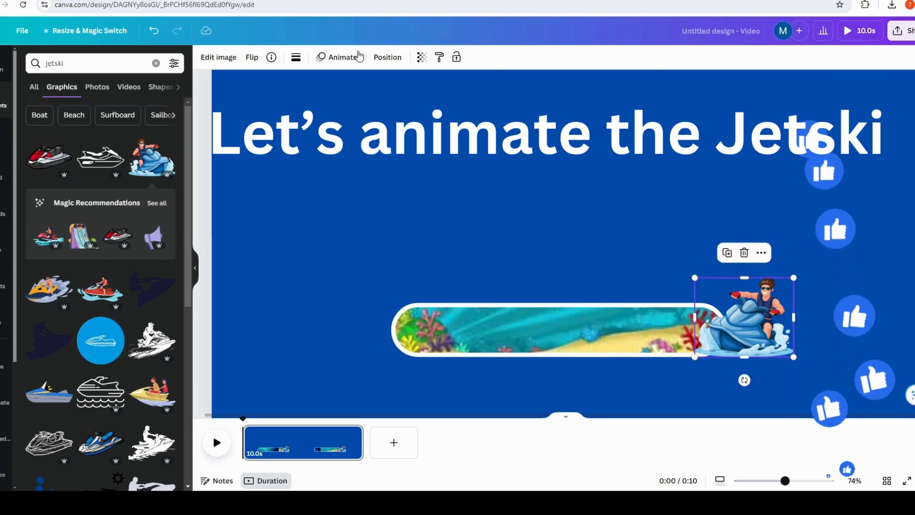
click(340, 58)
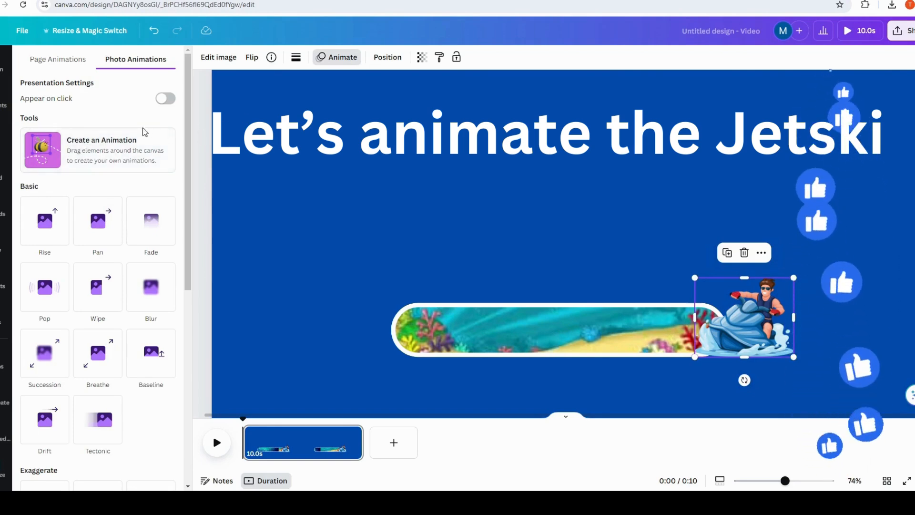
click(123, 146)
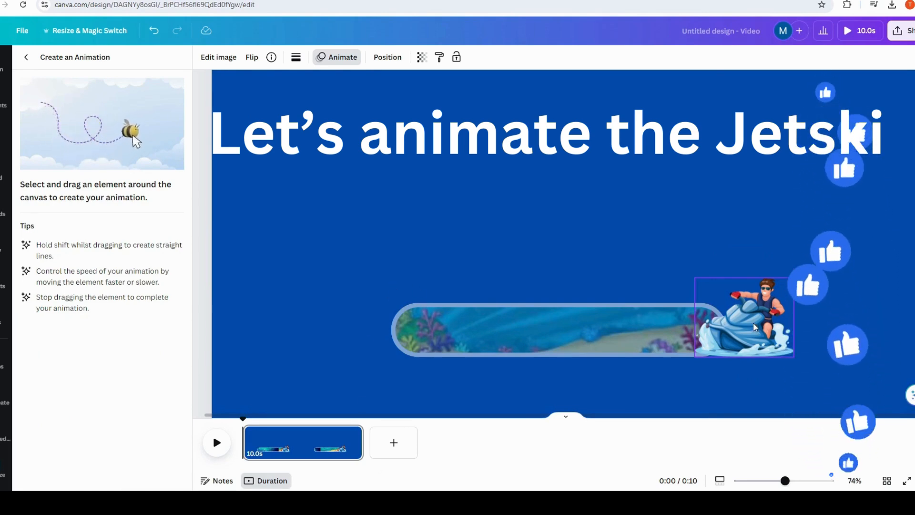
mouse_move(753, 322)
mouse_down()
mouse_move(508, 351)
mouse_move(319, 336)
mouse_up()
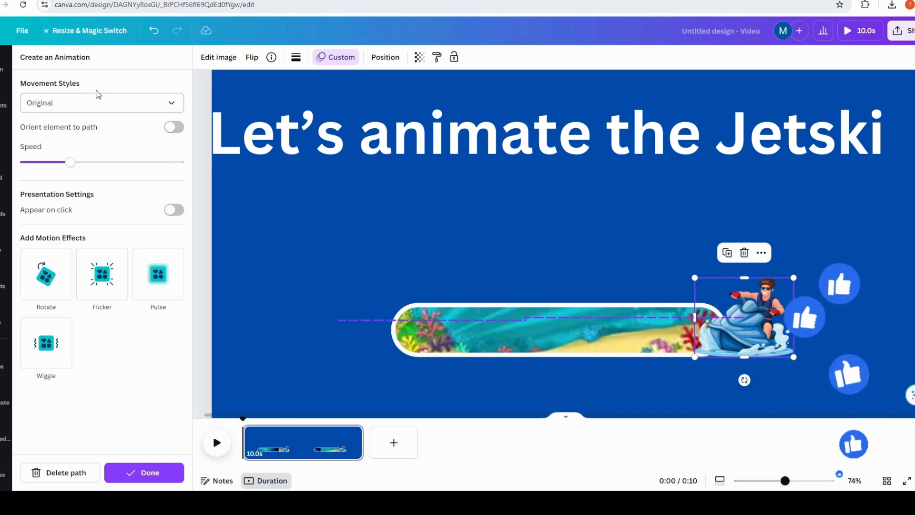
Step: Set the jet ski animation's movement style to Steady and its speed to the slowest setting, and finish the animation
click(170, 105)
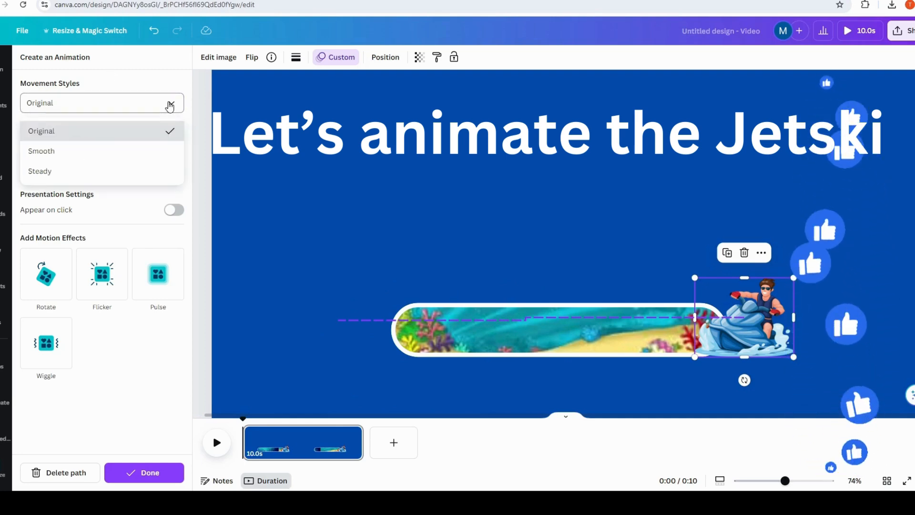
click(62, 173)
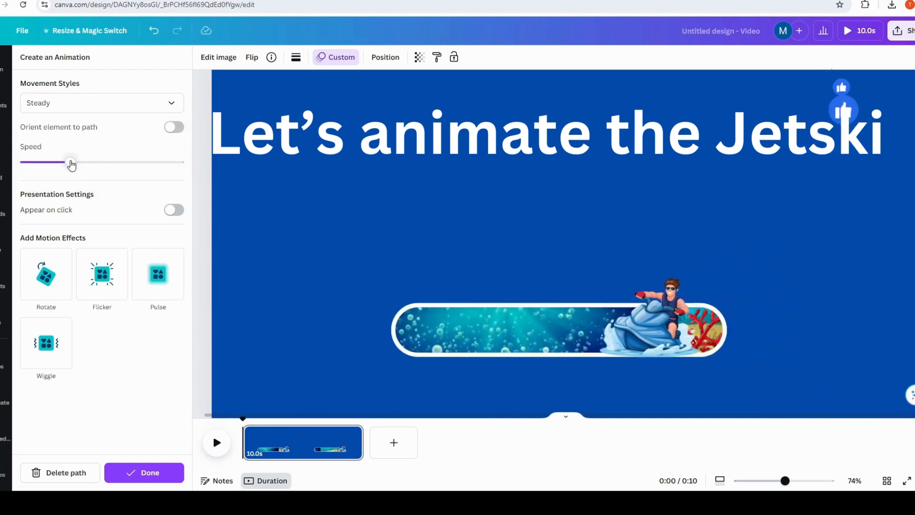
drag(70, 165, 21, 163)
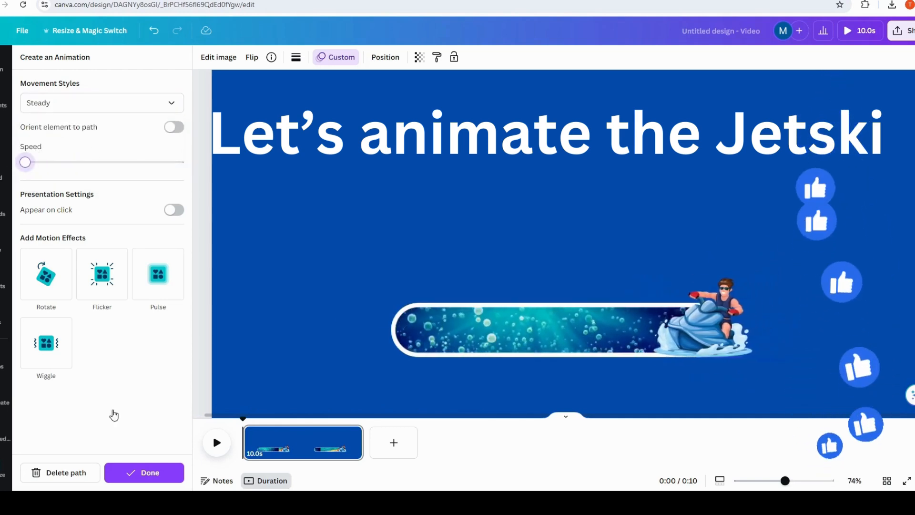
click(150, 472)
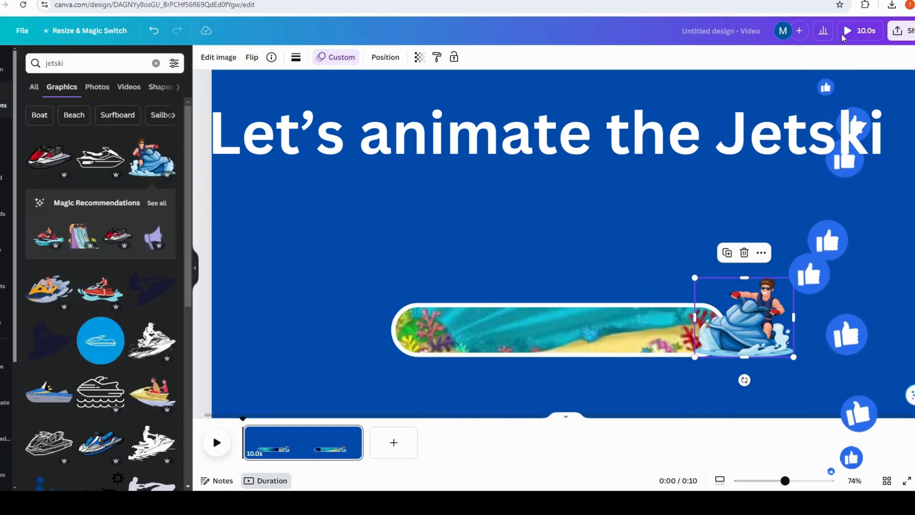
Step: Preview the design to watch the jet ski move along the progress bar, and return to the full page in the editor
click(908, 482)
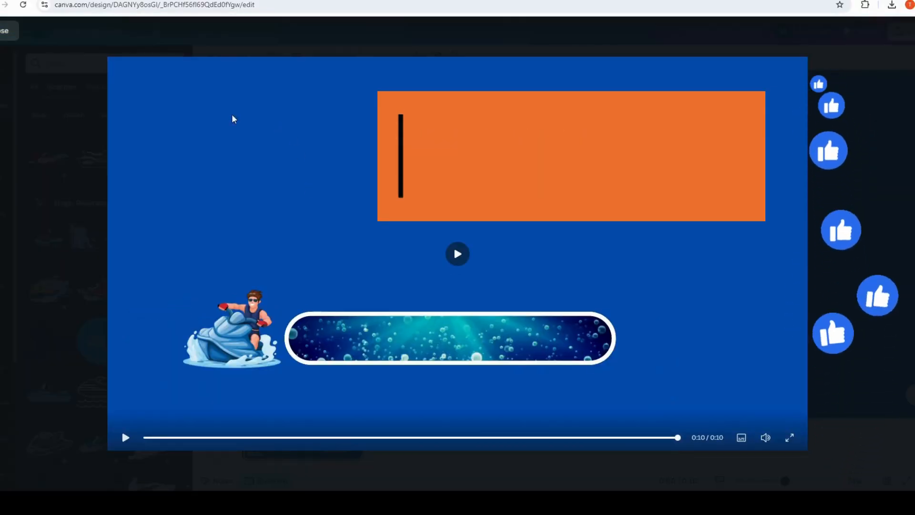
key(Escape)
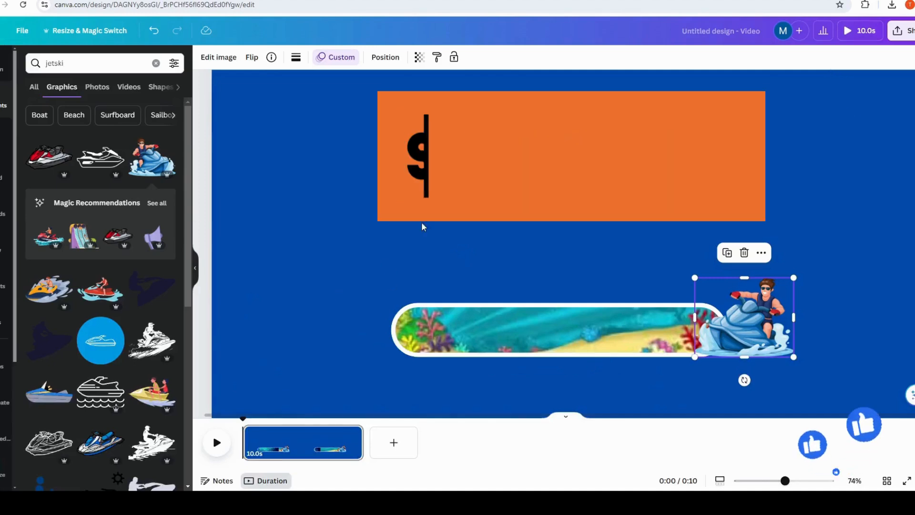
scroll(625, 262, down, 4)
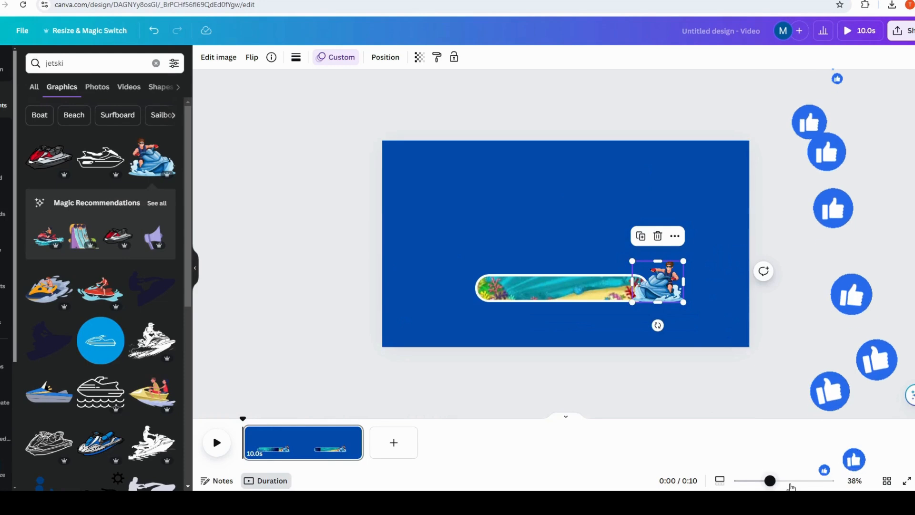
click(793, 482)
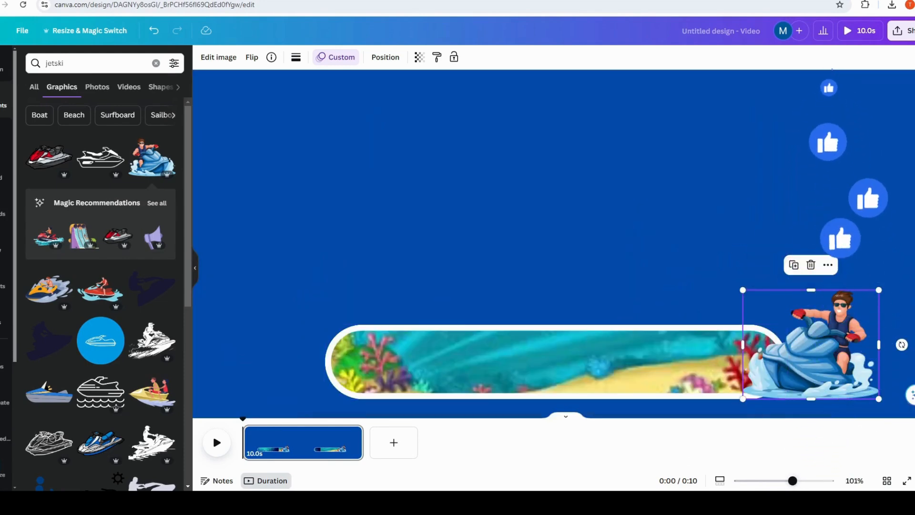
click(777, 481)
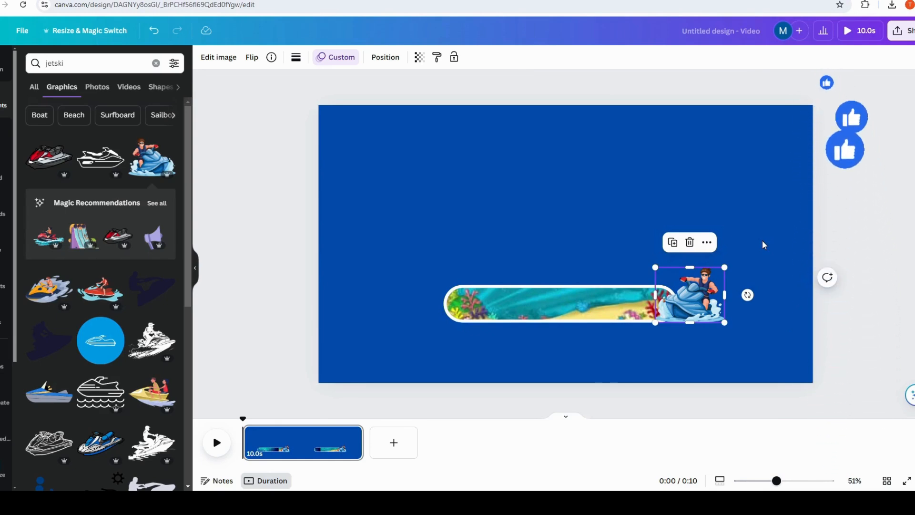
click(423, 167)
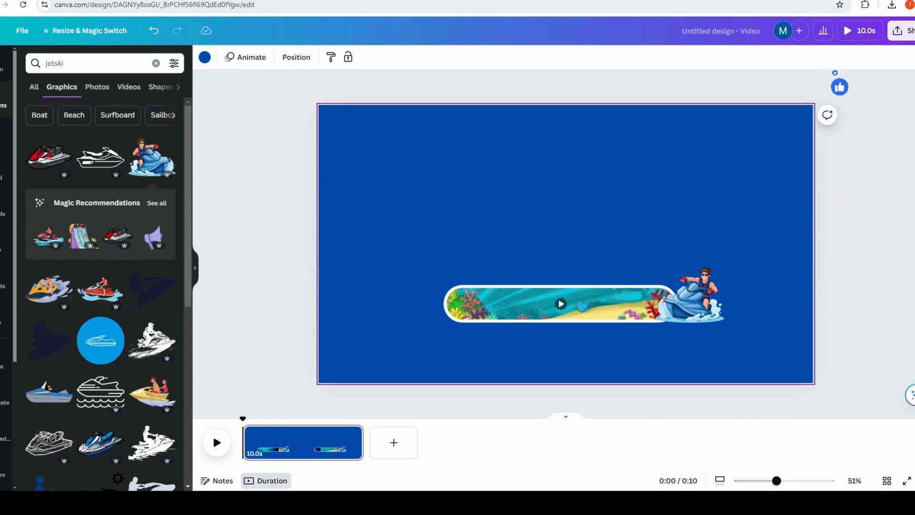
Step: Search the elements for spiral videos and add the 22-second yellow wavy spiral video to the page
click(72, 63)
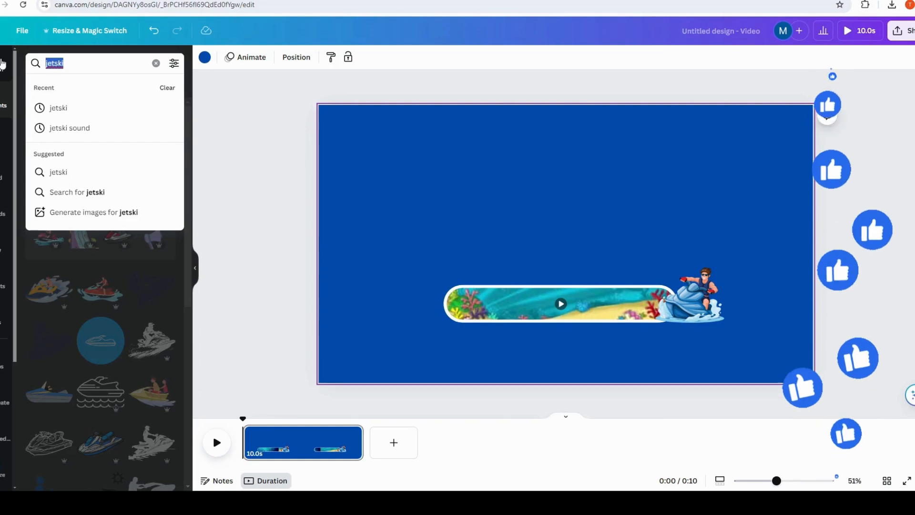
text(spira)
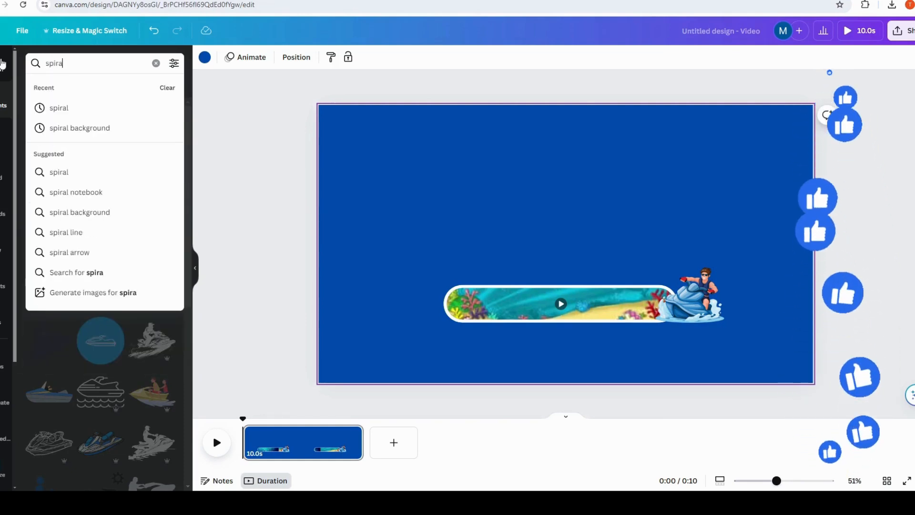
text(l)
key(Return)
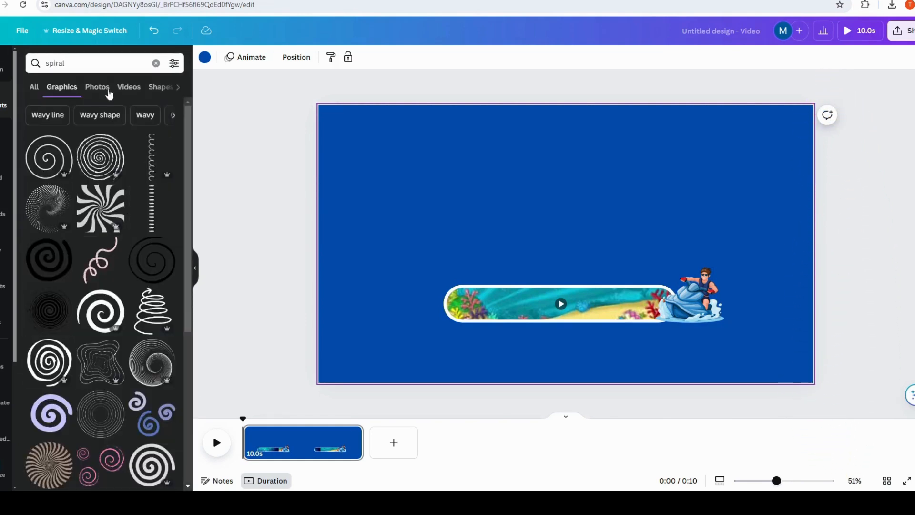
click(128, 87)
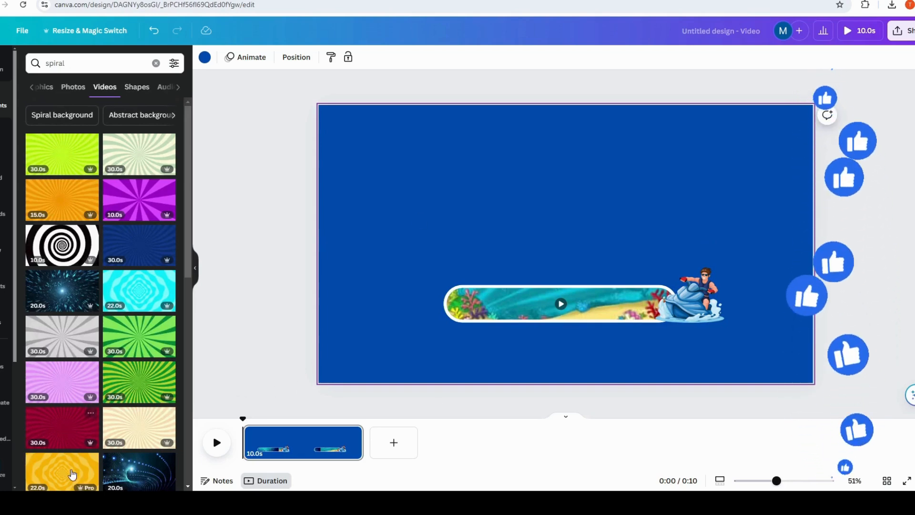
scroll(158, 362, down, 1)
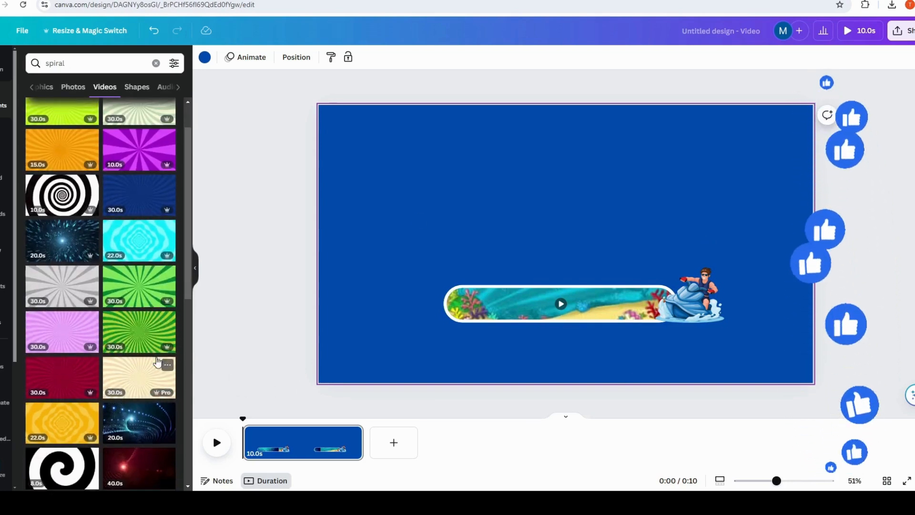
click(52, 422)
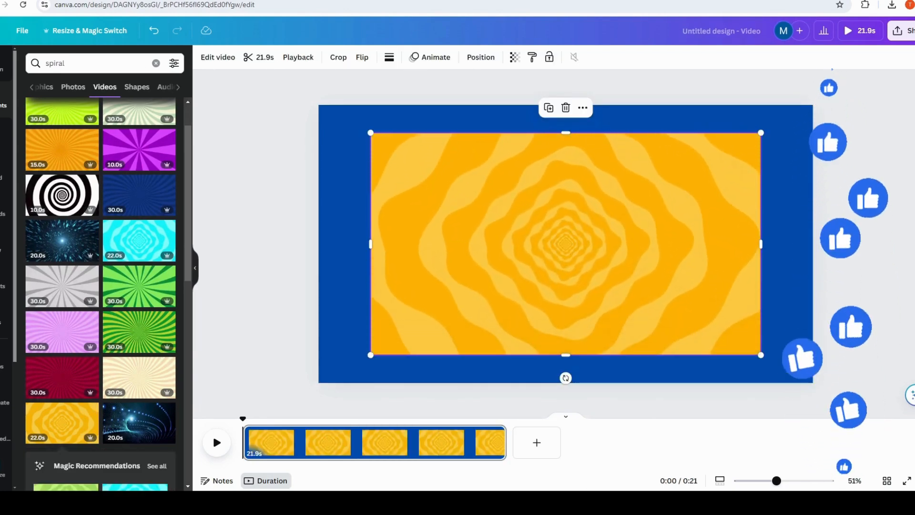
Step: Reorder the layers so the yellow spiral video sits behind the jet ski and progress bar, directly above the blue background
click(484, 59)
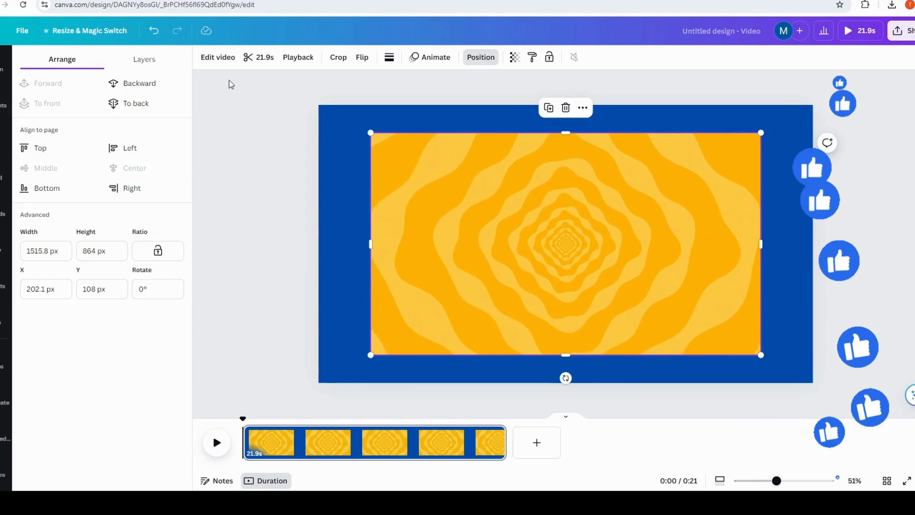
click(144, 59)
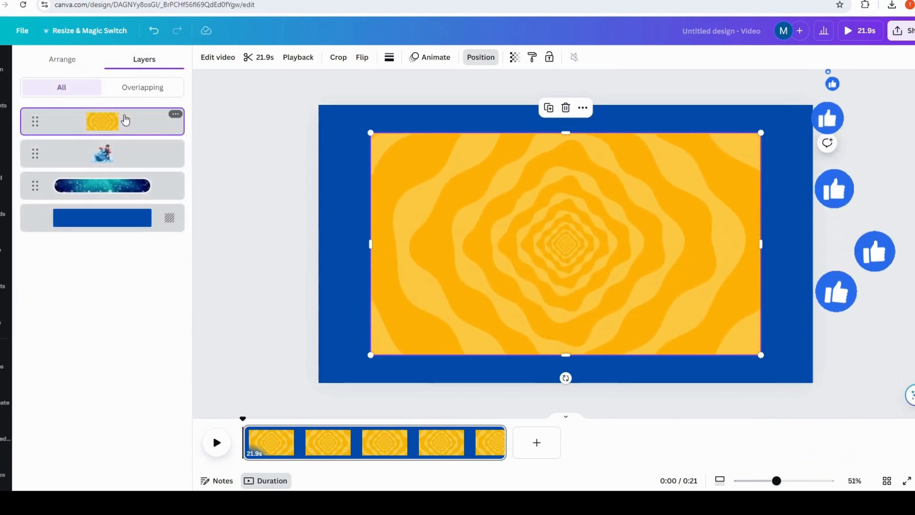
drag(125, 120, 125, 200)
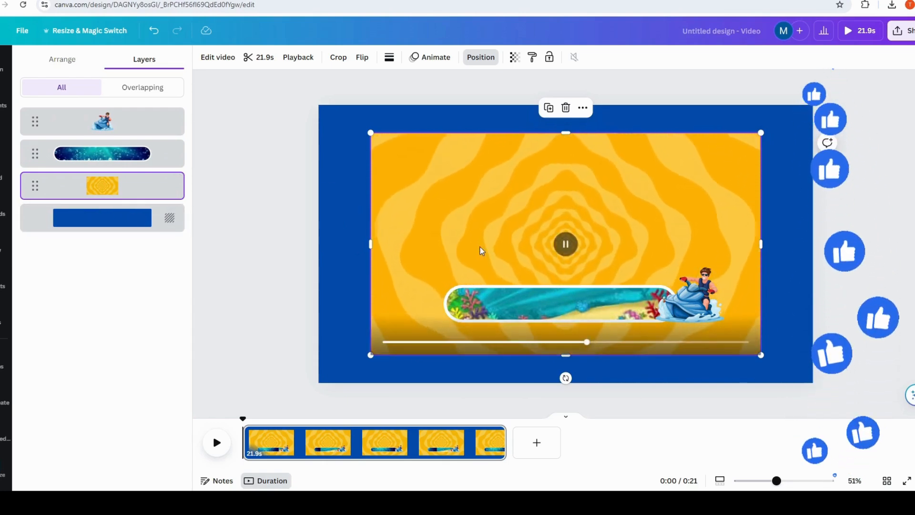
Step: Stretch the yellow spiral video to the page edges so it fills the whole page
drag(371, 244, 319, 243)
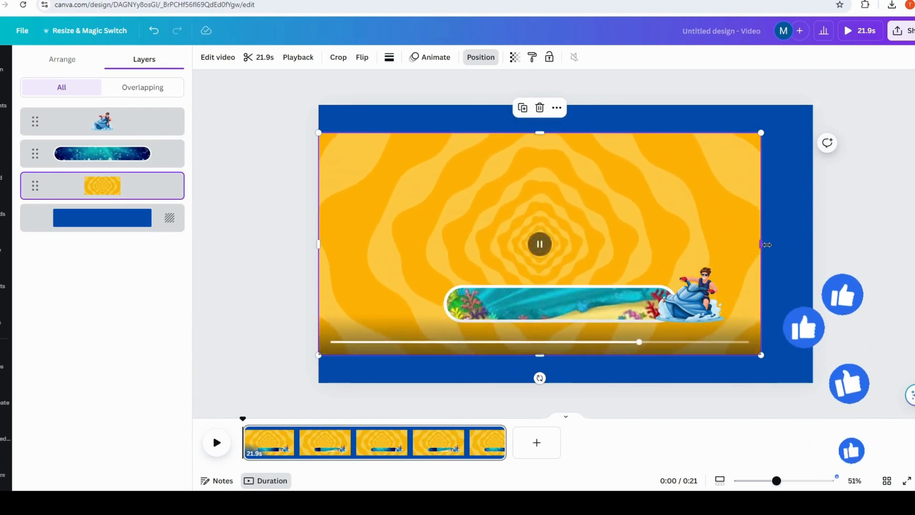
drag(761, 243, 813, 244)
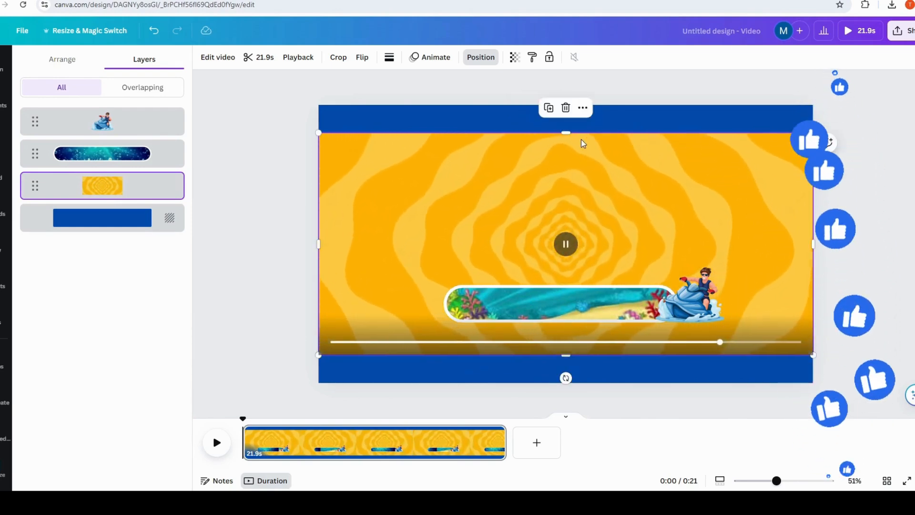
drag(566, 133, 566, 104)
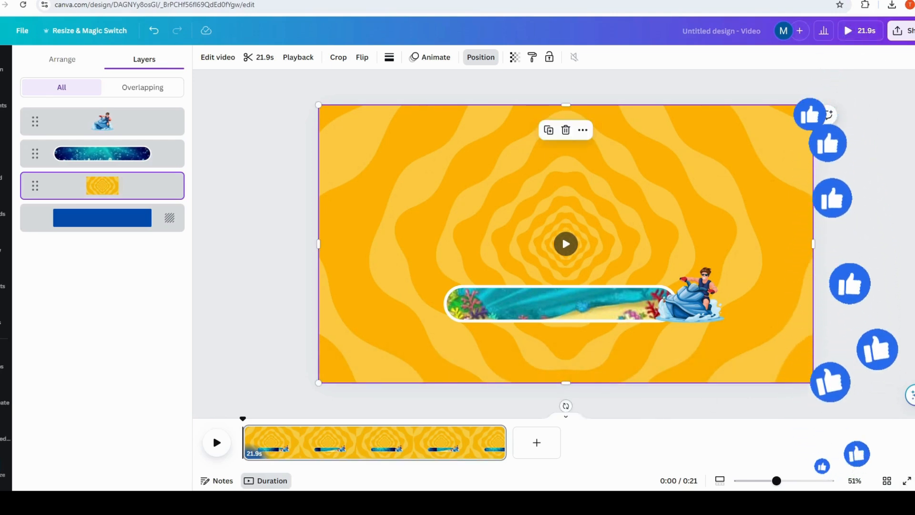
Step: Preview the design to check the jet ski and progress bar against the spiral background, and return to the editor
key(ctrl+alt+p)
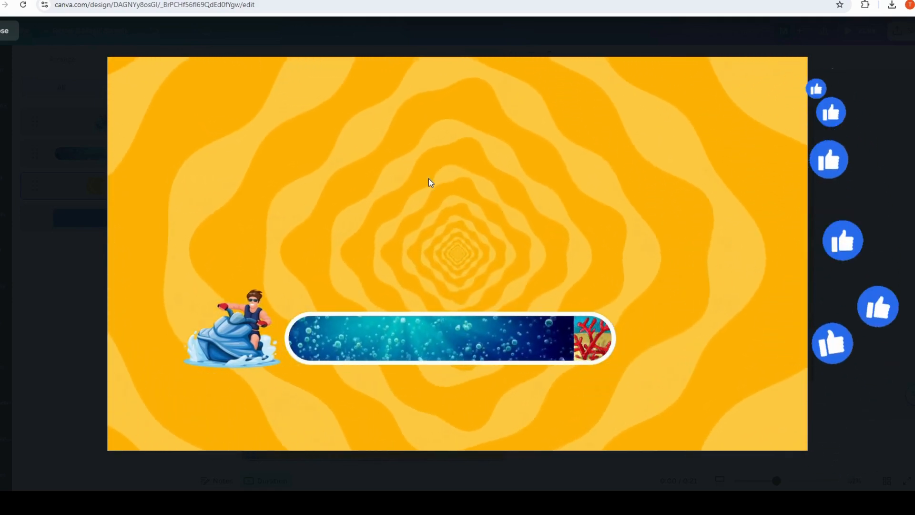
mouse_move(402, 358)
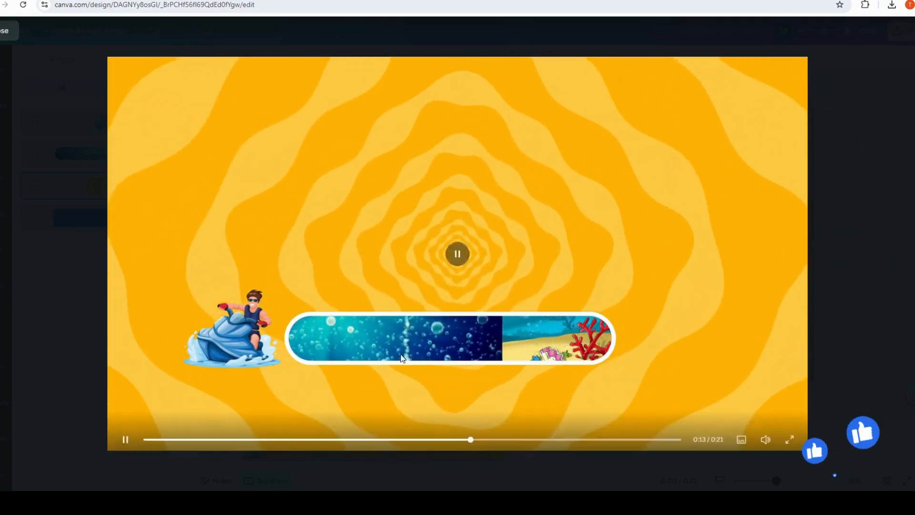
click(125, 437)
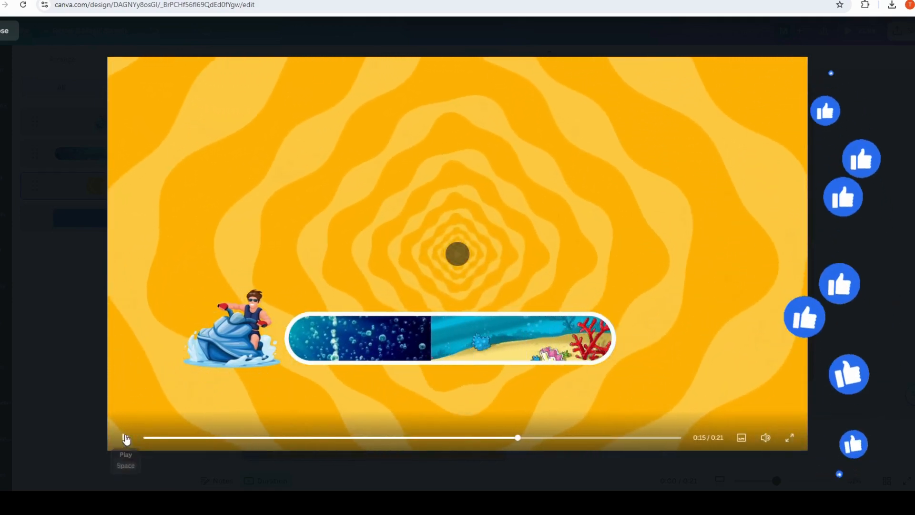
key(Escape)
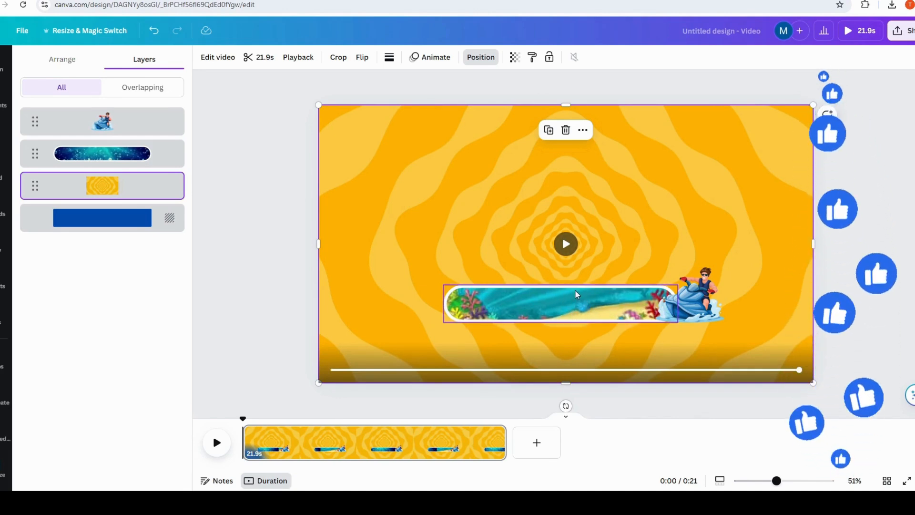
Step: Move the progress bar and the jet ski down closer to the page's lower edge, and preview the new placement
drag(560, 302, 560, 338)
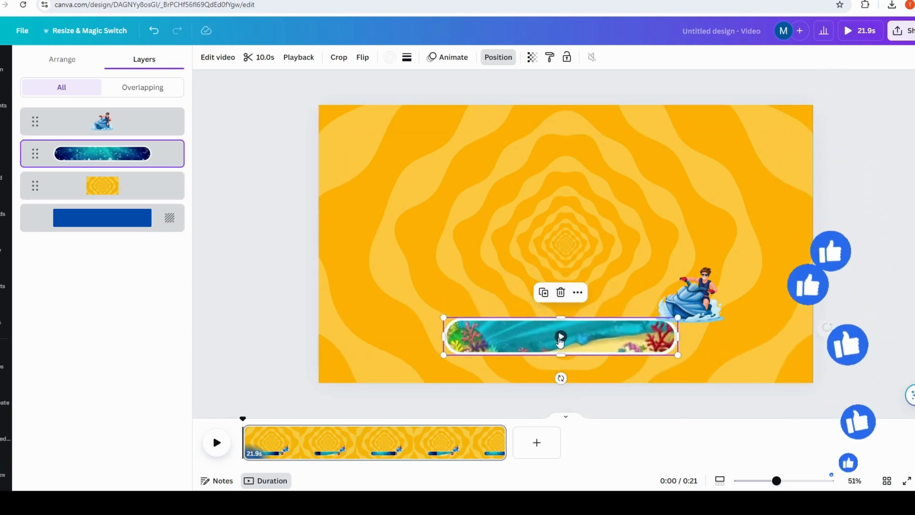
click(684, 289)
drag(685, 290, 681, 319)
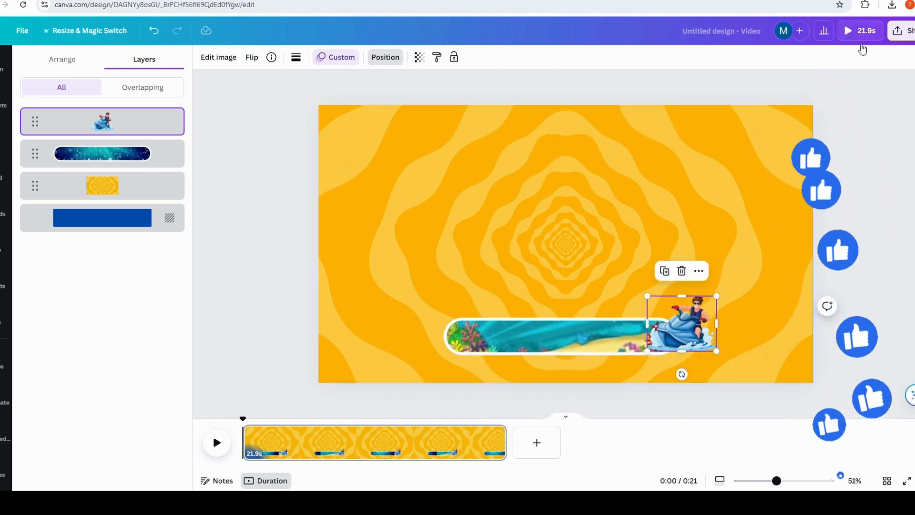
click(859, 32)
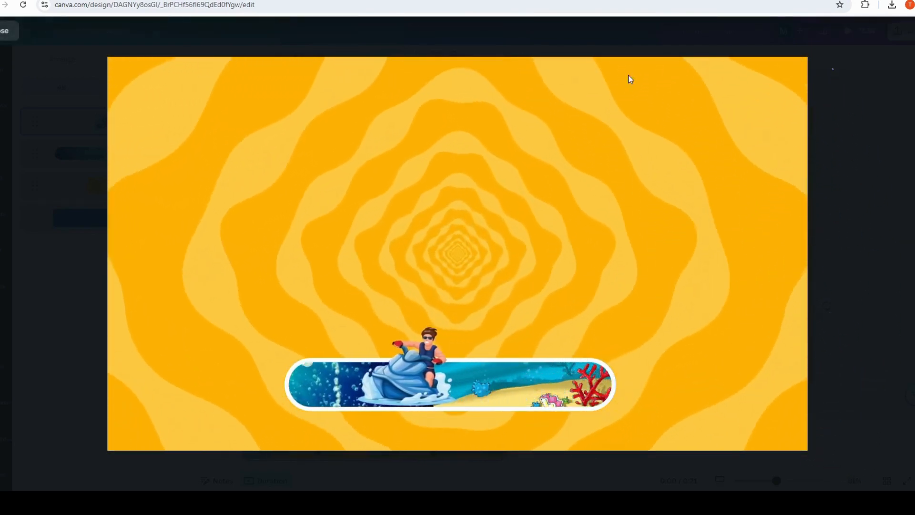
key(Escape)
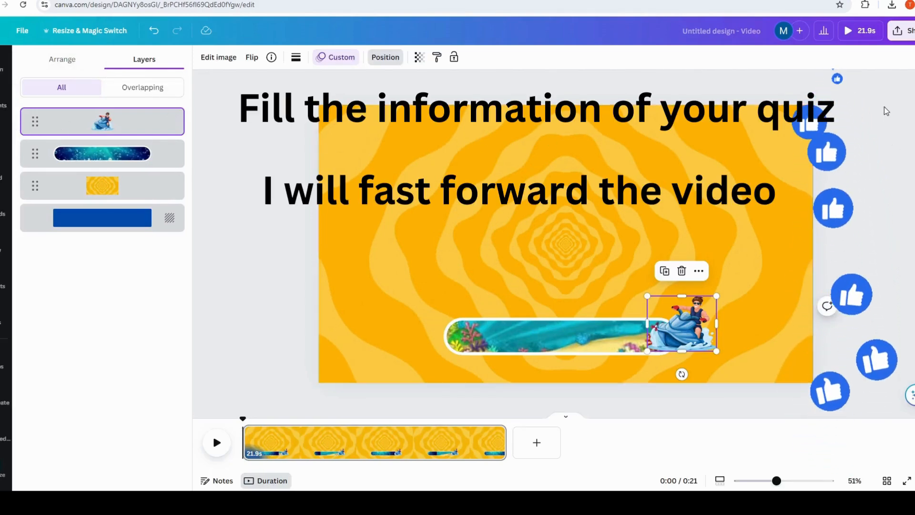
Step: Add a bold heading reading CAPITAL OF USA at size 92 near the upper edge of the page
click(5, 141)
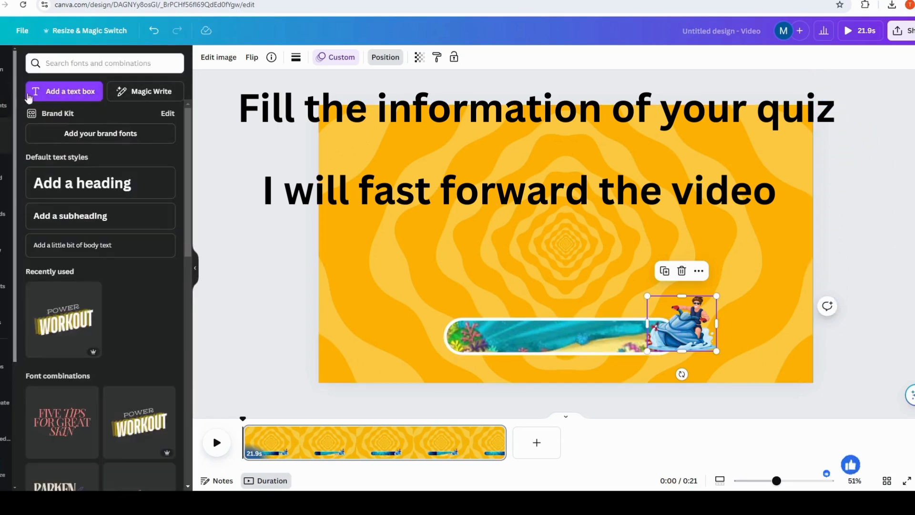
click(85, 182)
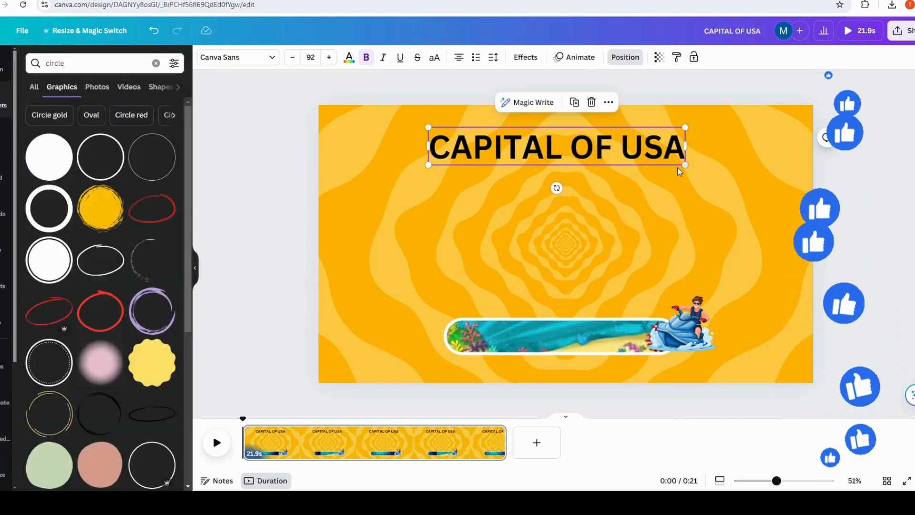
Step: Add a scalloped circle graphic in light blue before the CAPITAL OF USA heading and place a bold number 1 inside it
scroll(100, 286, down, 3)
click(151, 312)
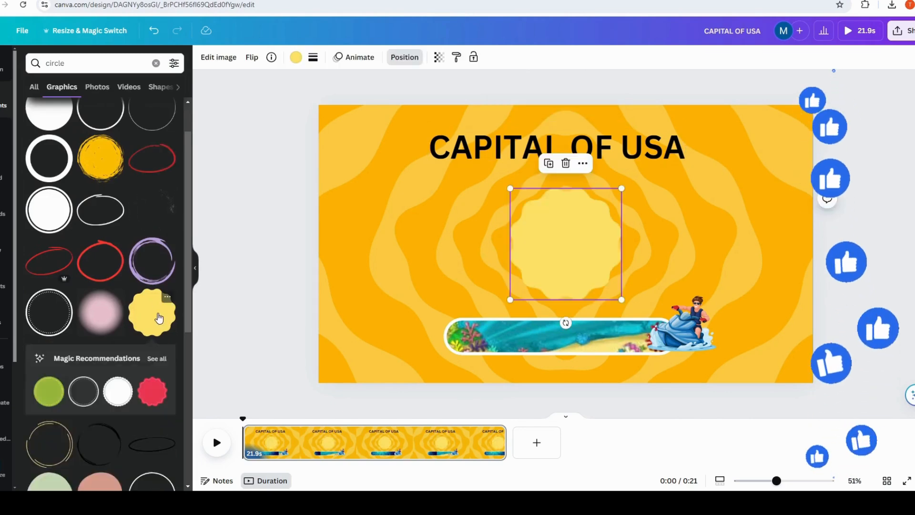
drag(566, 239, 379, 145)
click(296, 57)
click(62, 256)
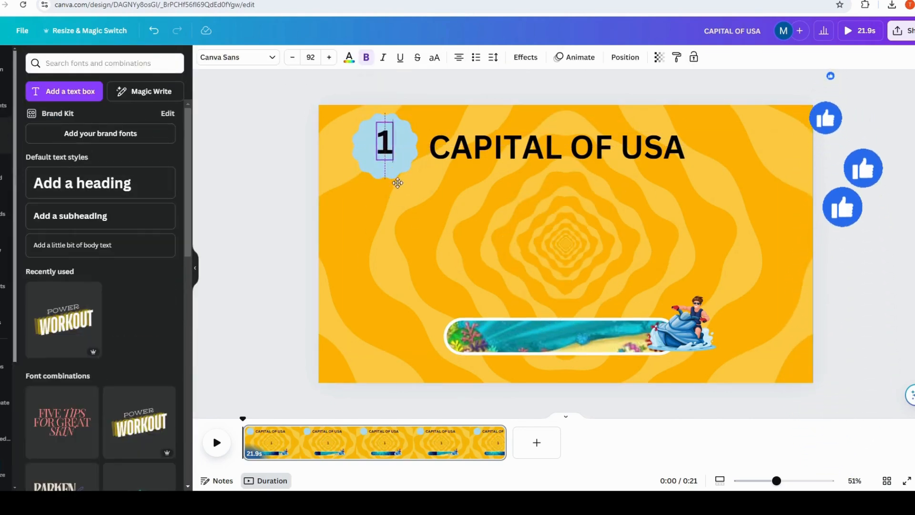
Step: Place a wide blue rectangle below the CAPITAL OF USA heading, above the progress bar
drag(524, 246, 417, 246)
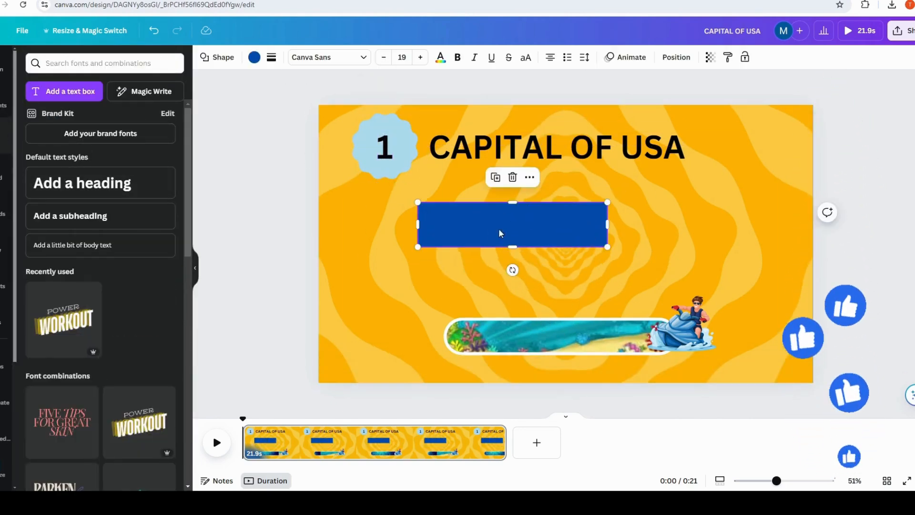